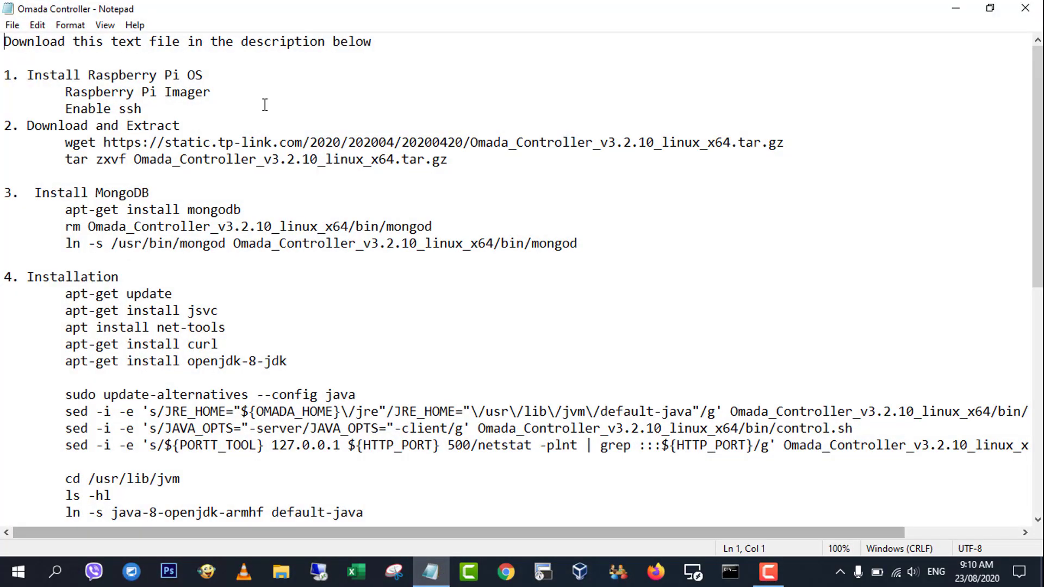
Highlight the notes' download line and step 1 on installing Raspberry Pi OS with SSH.
{"action": "left_click_drag", "start_coordinate": [390, 36], "coordinate": [3, 38]}
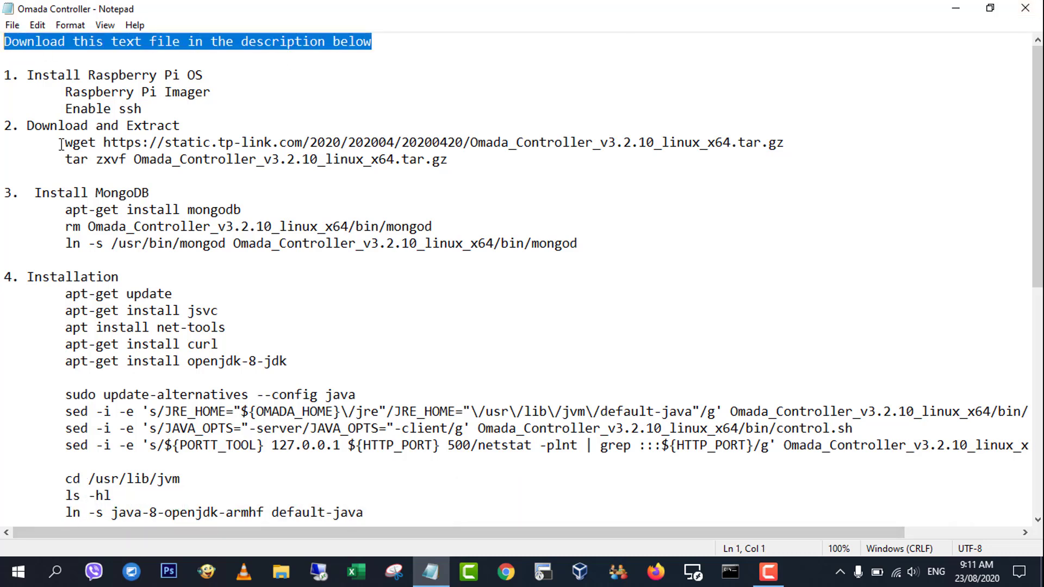
{"action": "left_click_drag", "start_coordinate": [142, 109], "coordinate": [2, 75]}
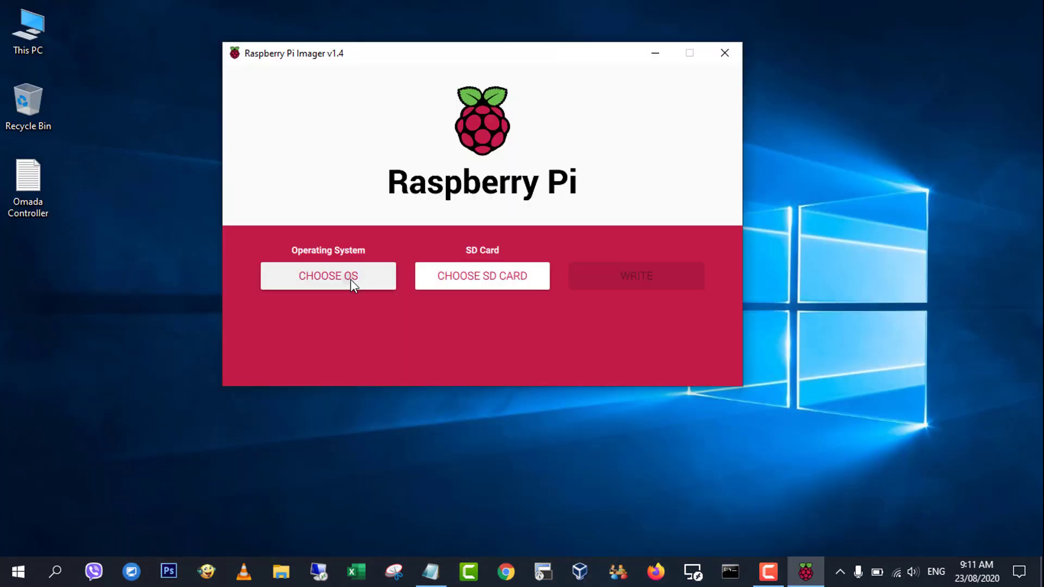
Write Raspberry Pi OS Lite (32-bit) to the 15.9 GB SDHC card, confirming the erase.
{"action": "left_click", "coordinate": [352, 283]}
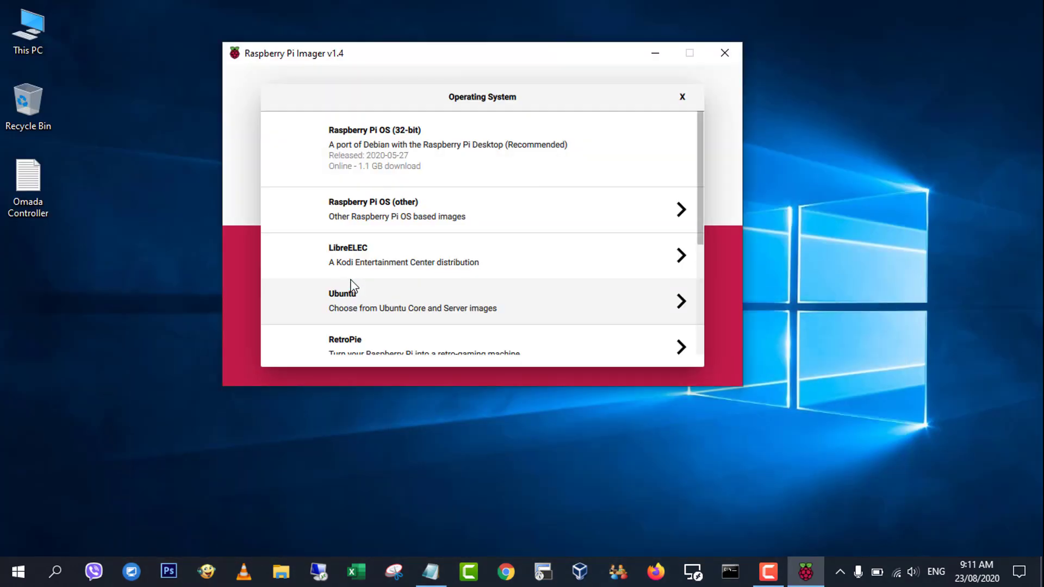
{"action": "left_click", "coordinate": [422, 217]}
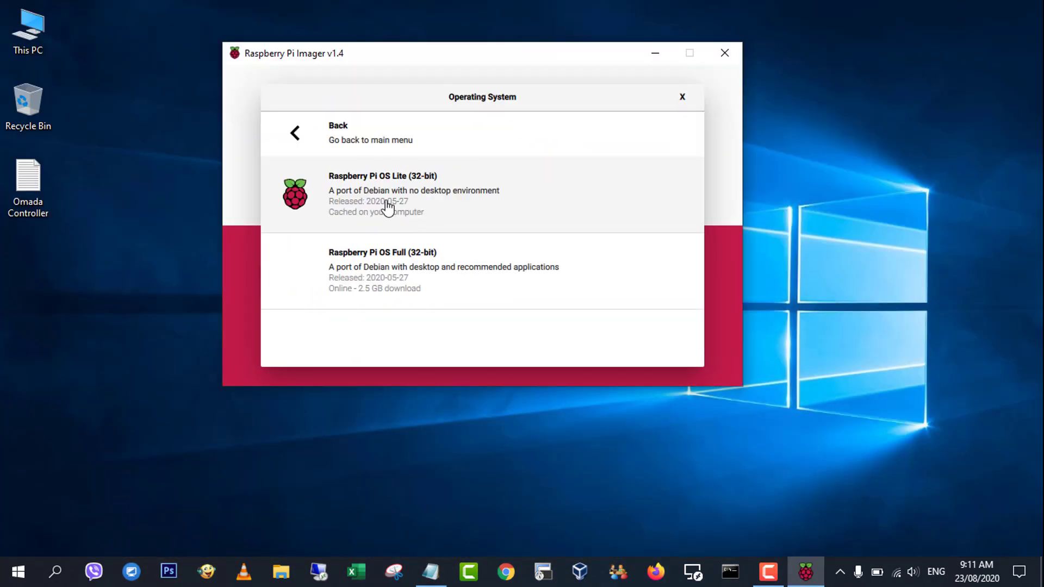
{"action": "left_click", "coordinate": [429, 206]}
{"action": "left_click", "coordinate": [531, 275]}
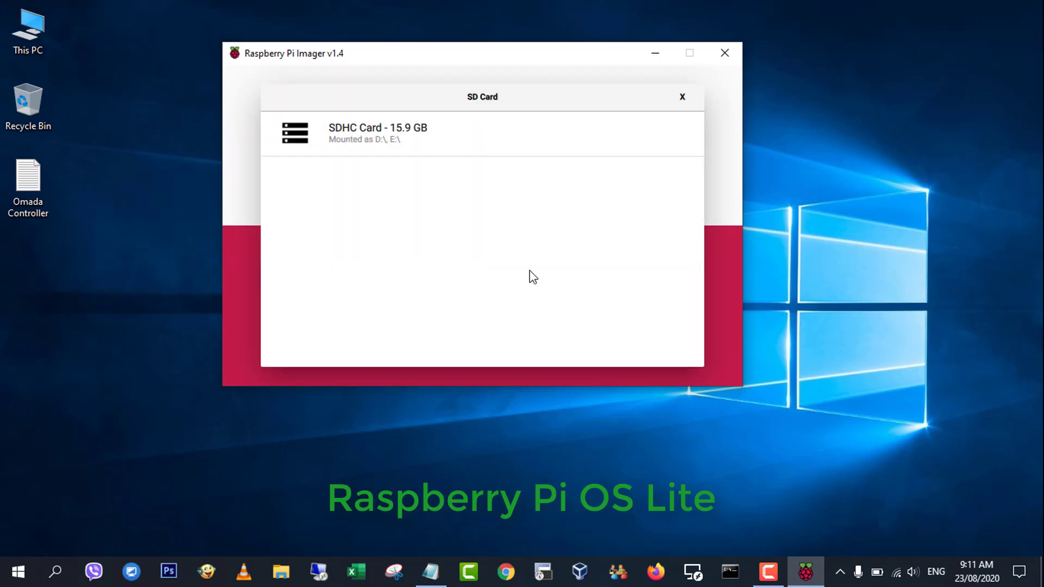
{"action": "left_click", "coordinate": [433, 139]}
{"action": "left_click", "coordinate": [650, 282]}
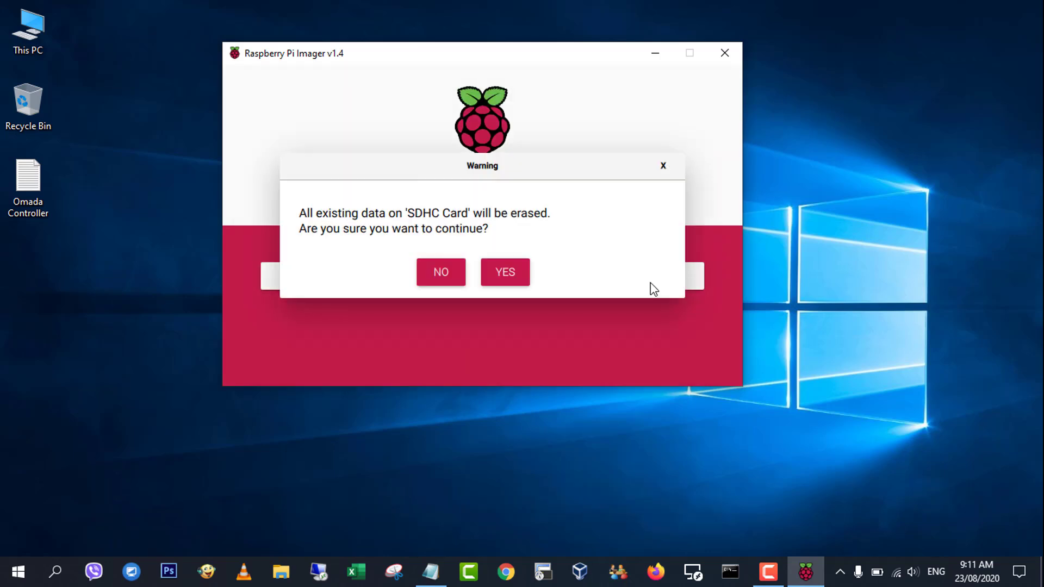
{"action": "left_click", "coordinate": [506, 276]}
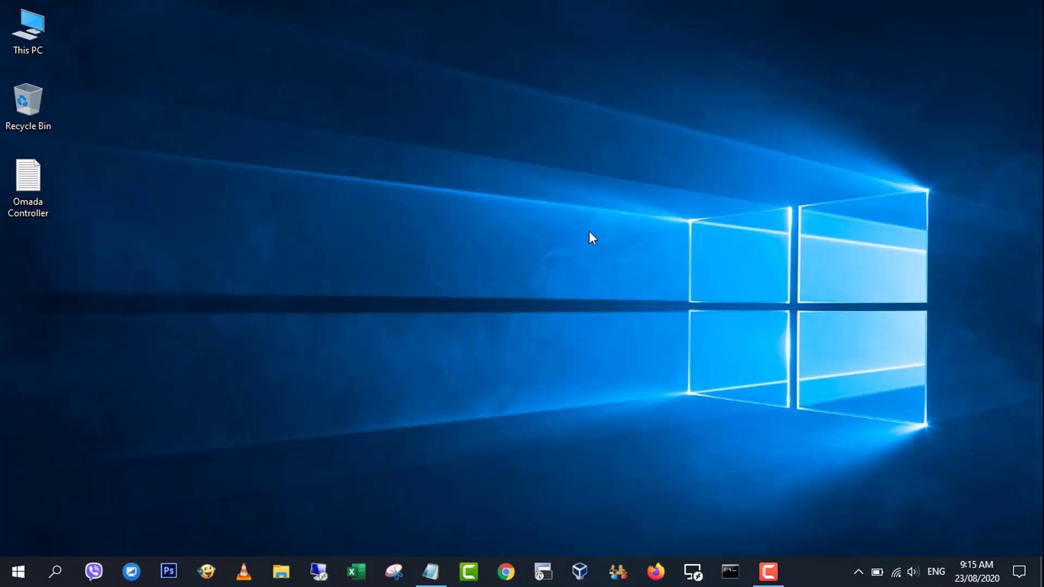
Create an empty text file named ssh on the system-boot (E:) drive.
{"action": "key", "text": "super+e"}
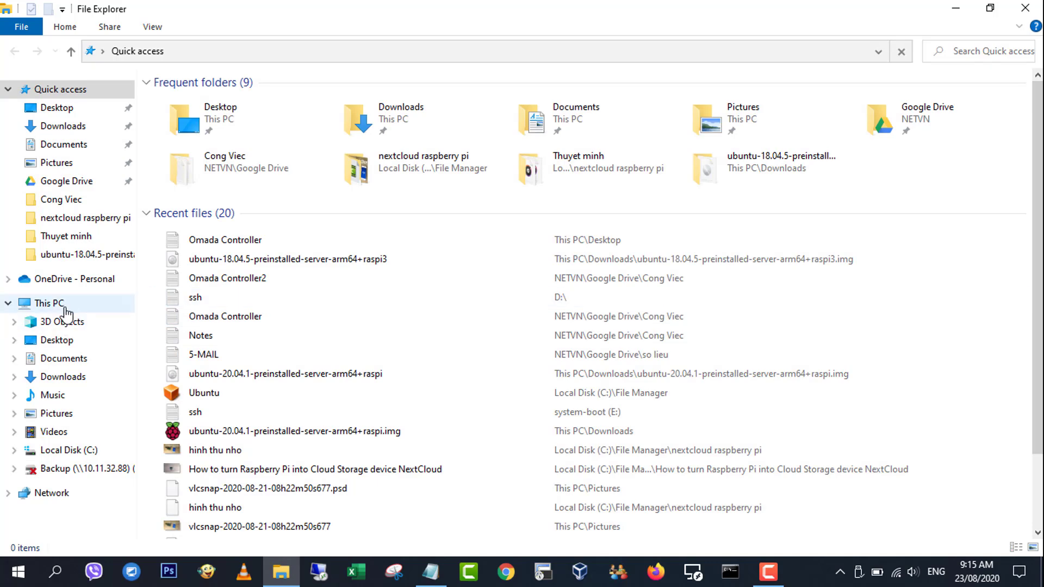
{"action": "left_click", "coordinate": [61, 305]}
{"action": "double_click", "coordinate": [466, 235]}
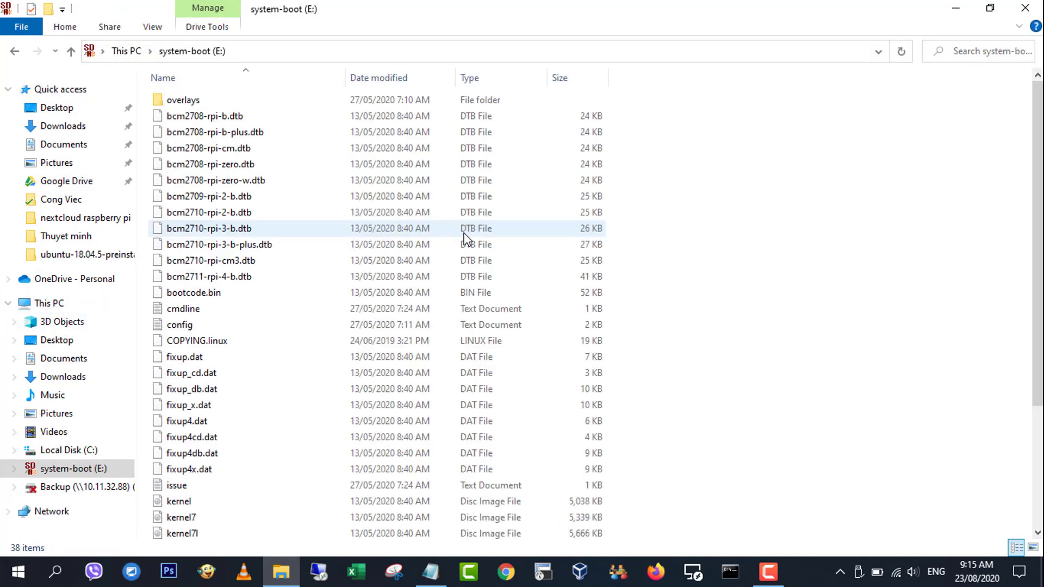
{"action": "right_click", "coordinate": [670, 258]}
{"action": "mouse_move", "coordinate": [724, 438]}
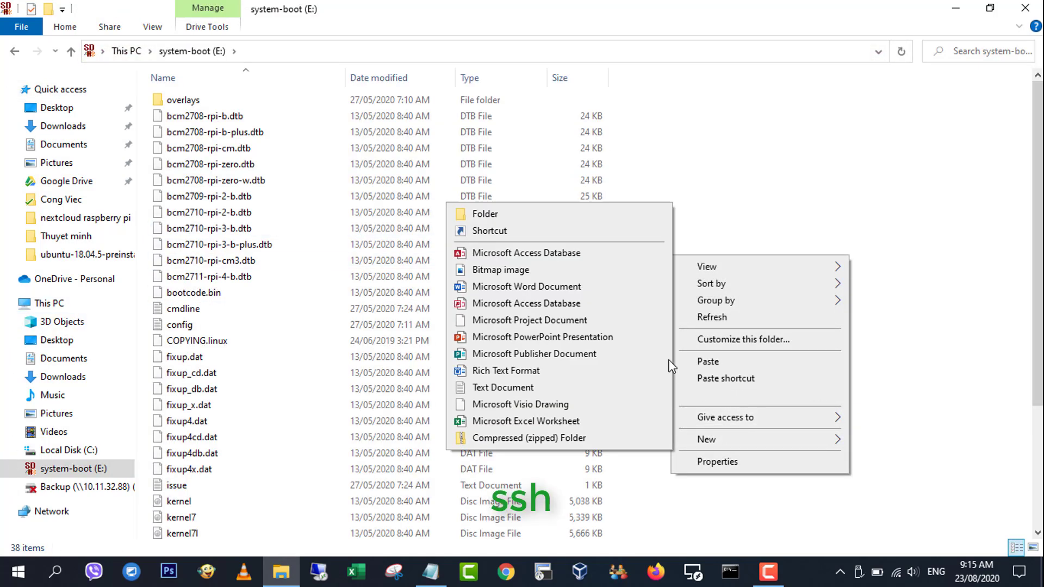
{"action": "left_click", "coordinate": [542, 388]}
{"action": "type", "text": "ssh"}
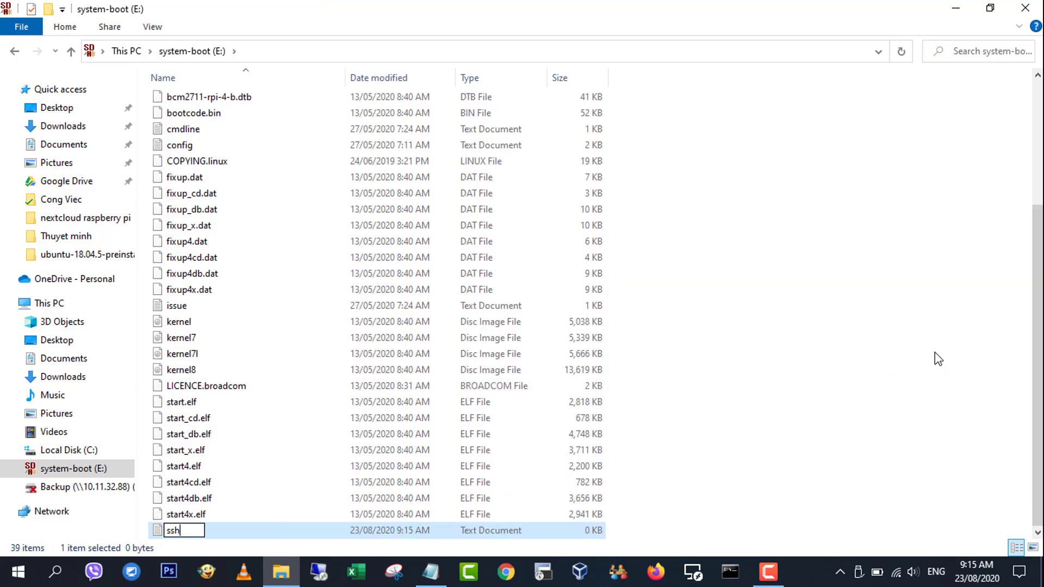
{"action": "key", "text": "Return"}
Close File Explorer and bring up the tray's safe-removal options for the card.
{"action": "left_click", "coordinate": [951, 191]}
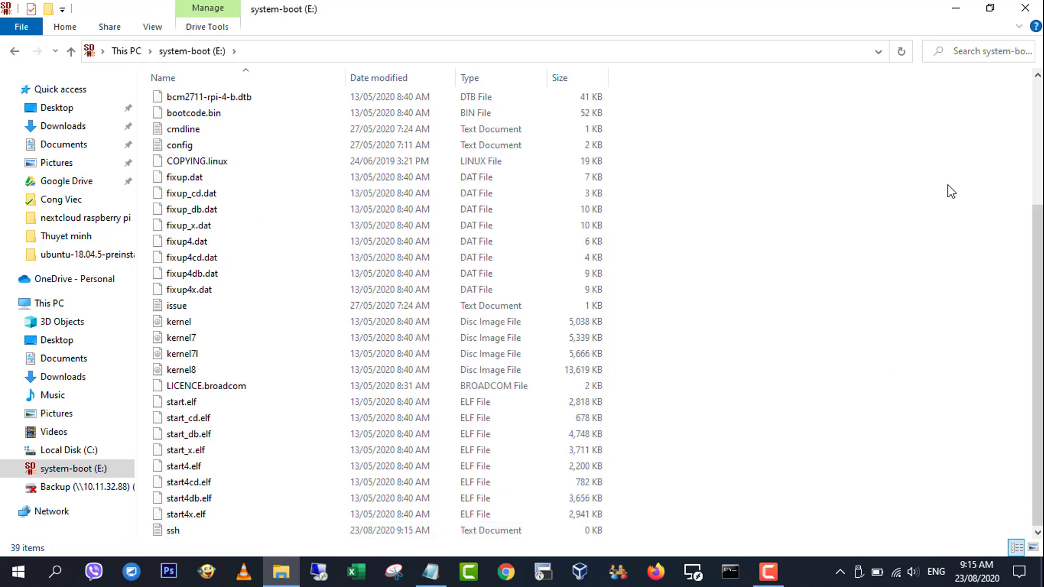
{"action": "left_click", "coordinate": [1025, 8]}
{"action": "left_click", "coordinate": [859, 576]}
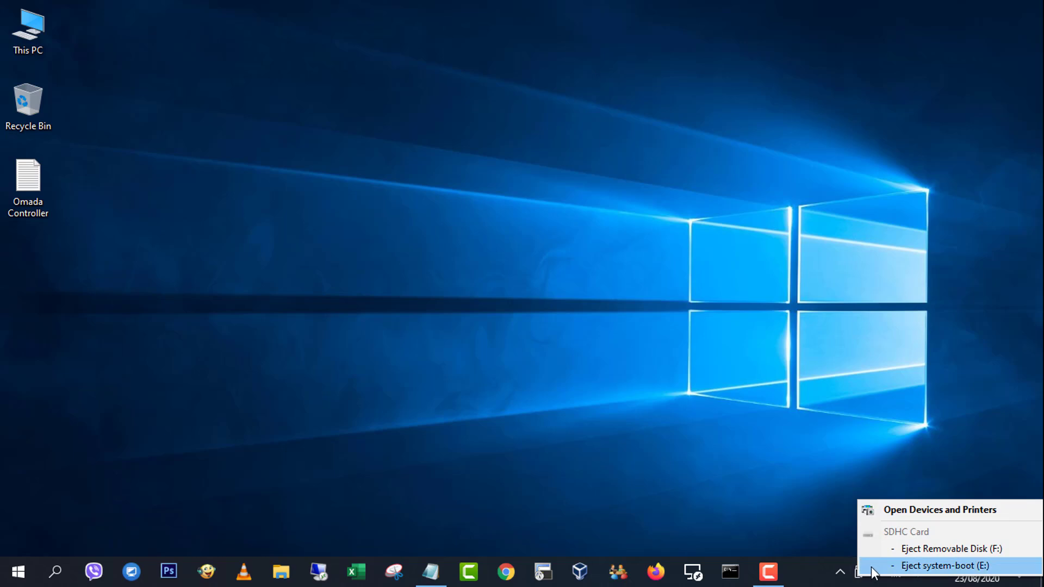
Eject system-boot (E:), then select the Raspberry Pi row at 10.11.32.119 in the scan results.
{"action": "left_click", "coordinate": [877, 566]}
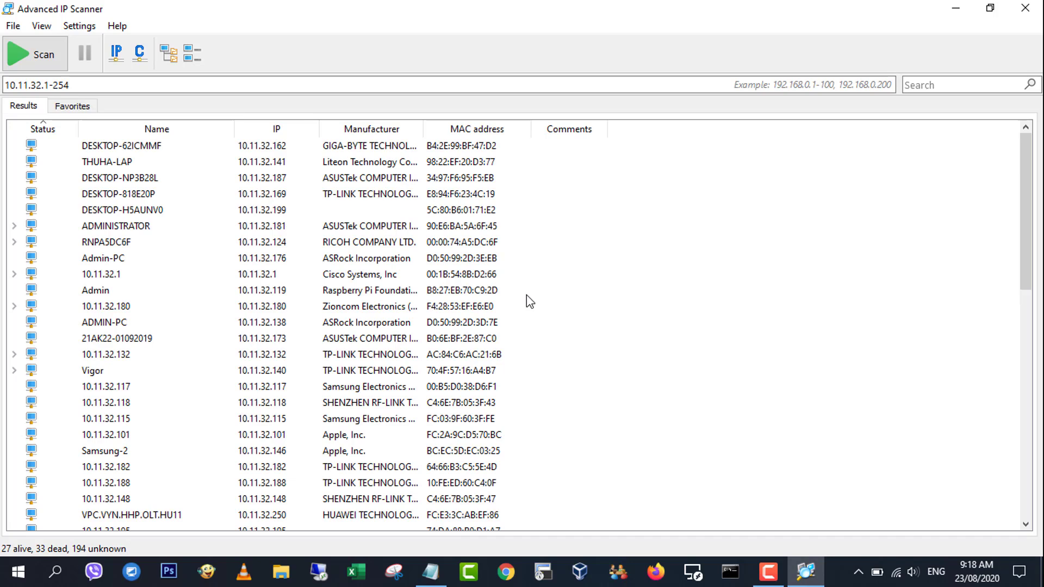
{"action": "left_click", "coordinate": [305, 294]}
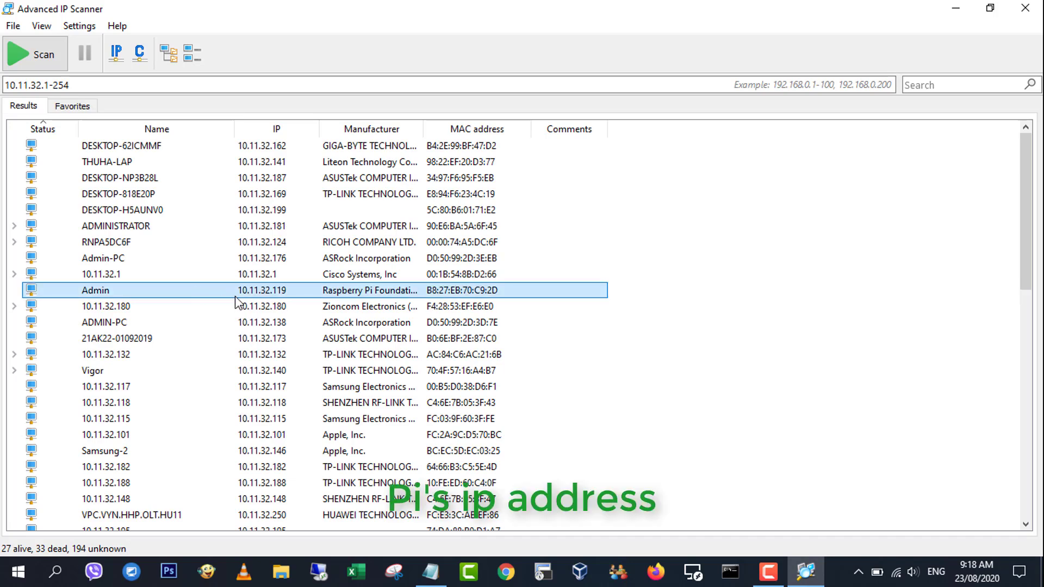
{"action": "left_click", "coordinate": [955, 8]}
{"action": "type", "text": "ssh"}
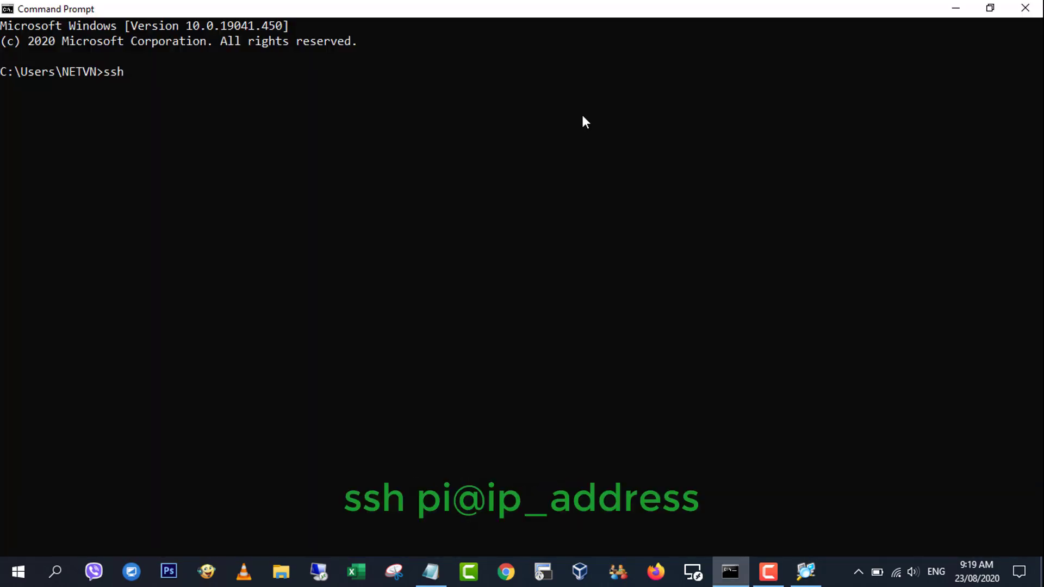
{"action": "type", "text": " pi@10.11.32."}
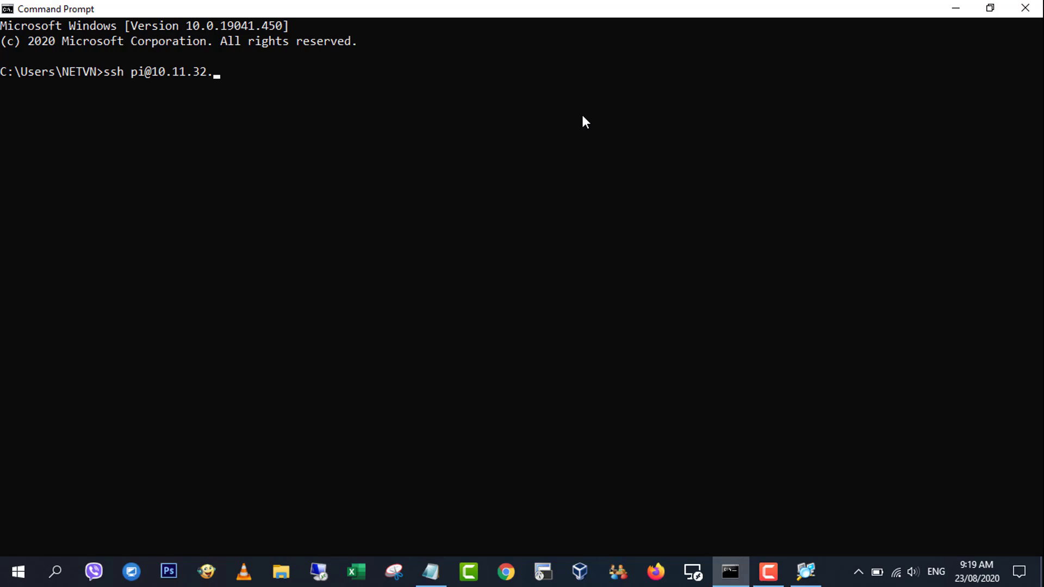
{"action": "type", "text": "119"}
{"action": "key", "text": "Return"}
{"action": "type", "text": "yes"}
{"action": "key", "text": "Return"}
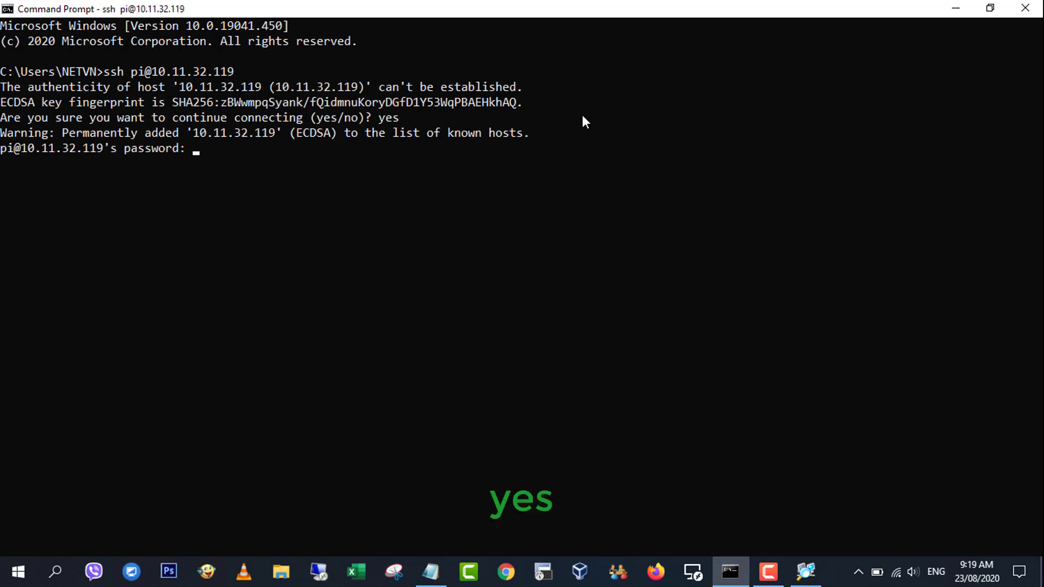
{"action": "type", "text": "raspberry"}
{"action": "key", "text": "Return"}
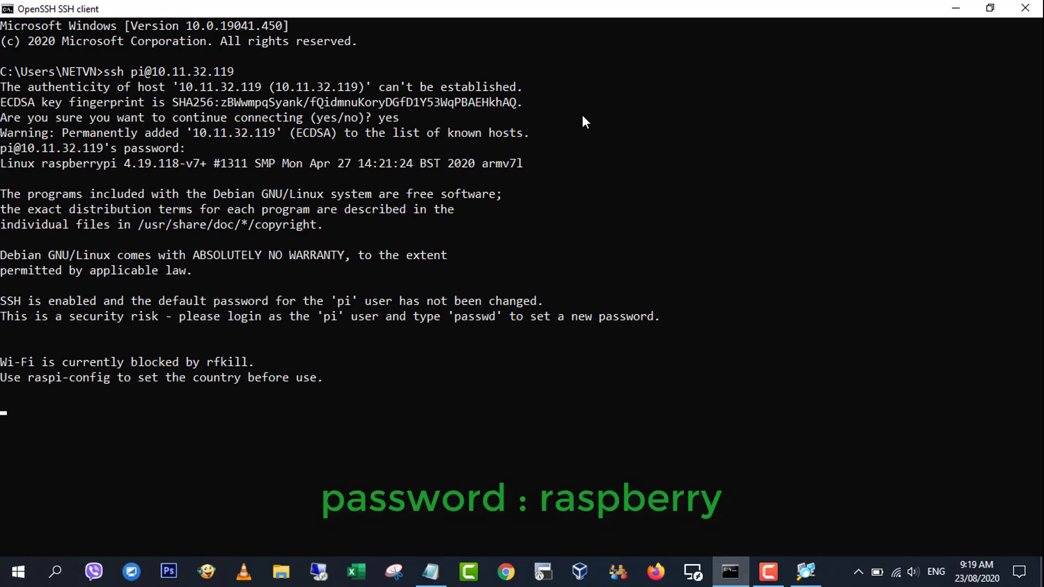
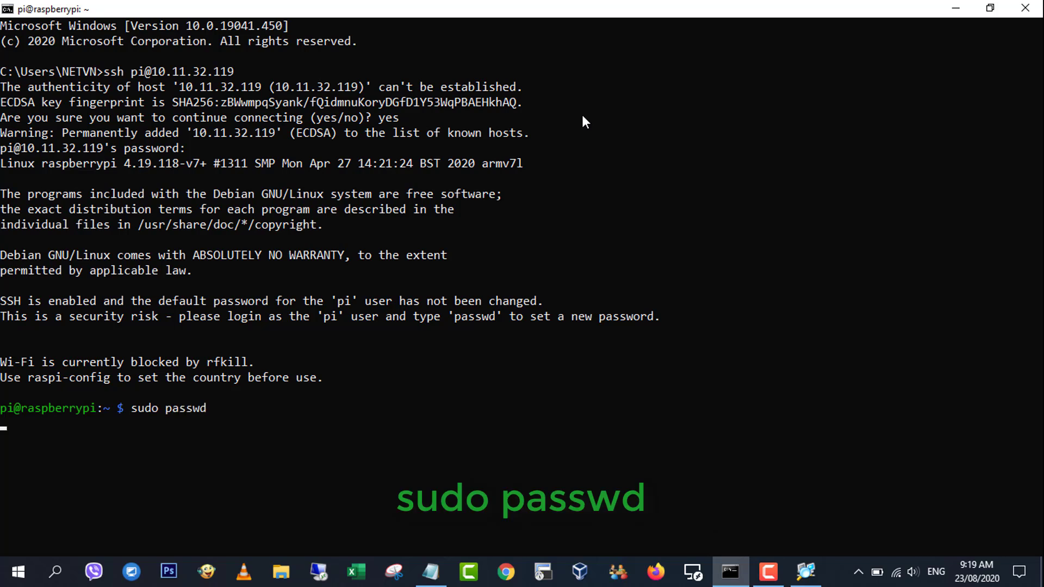
Set a new password with sudo passwd and switch to a root shell with su.
{"action": "key", "text": "Return"}
{"action": "key", "text": "Return"}
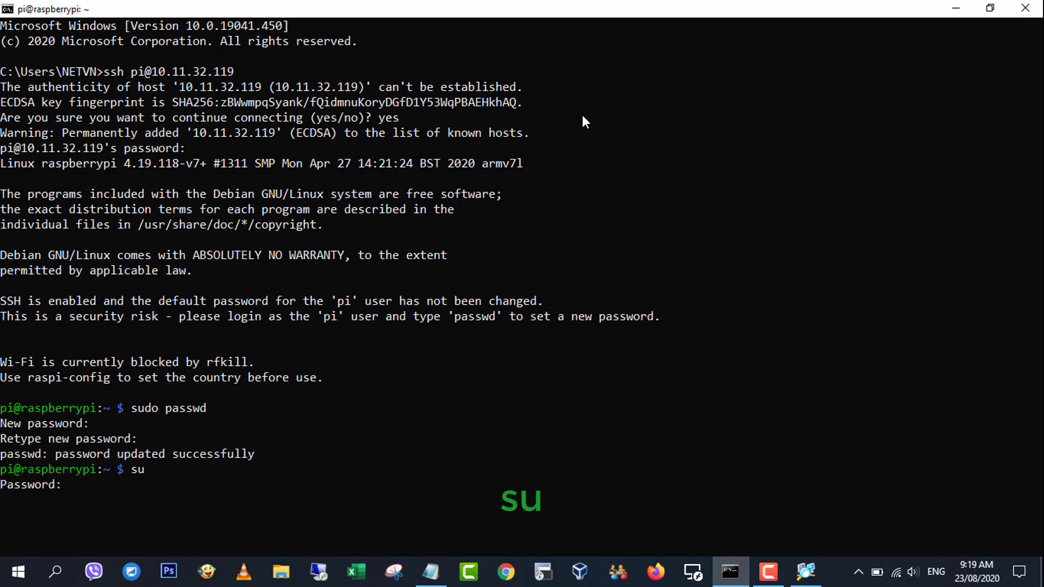
{"action": "key", "text": "Return"}
{"action": "key", "text": "Return"}
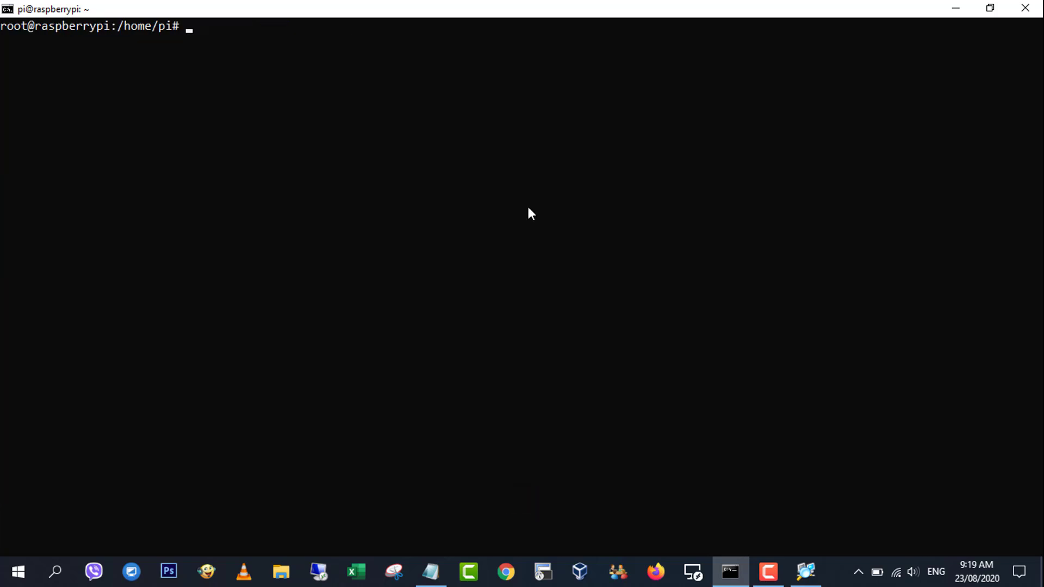
Download Omada_Controller_v3.2.10_linux_x64.tar.gz on the Pi with the wget command copied from the notes.
{"action": "left_click", "coordinate": [430, 571]}
{"action": "left_click", "coordinate": [4, 126]}
{"action": "left_click_drag", "start_coordinate": [4, 127], "coordinate": [466, 157]}
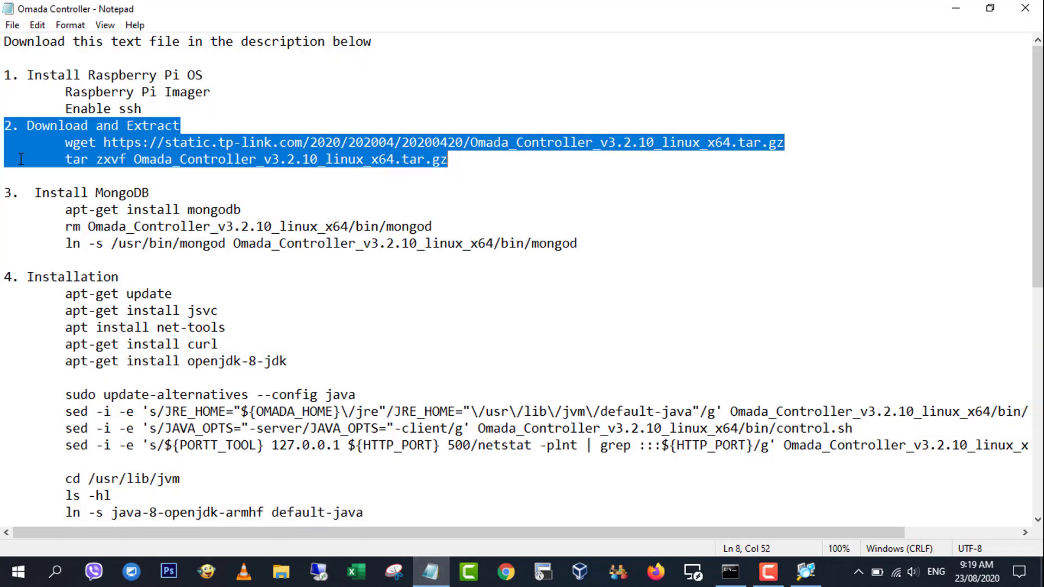
{"action": "left_click_drag", "start_coordinate": [65, 143], "coordinate": [783, 143]}
{"action": "right_click", "coordinate": [782, 140]}
{"action": "left_click", "coordinate": [814, 193]}
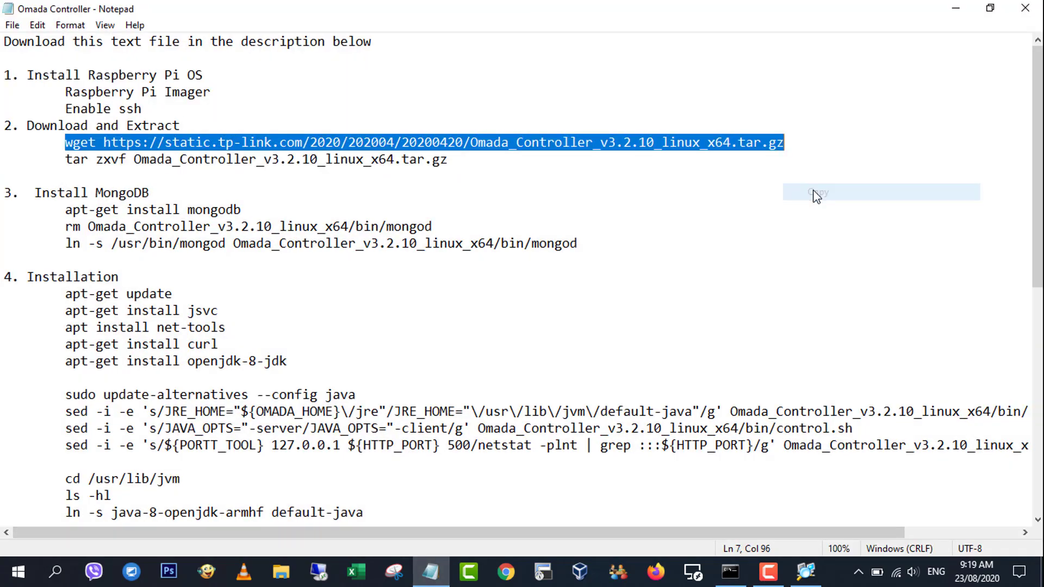
{"action": "key", "text": "alt+Tab"}
{"action": "right_click", "coordinate": [451, 163]}
{"action": "key", "text": "Return"}
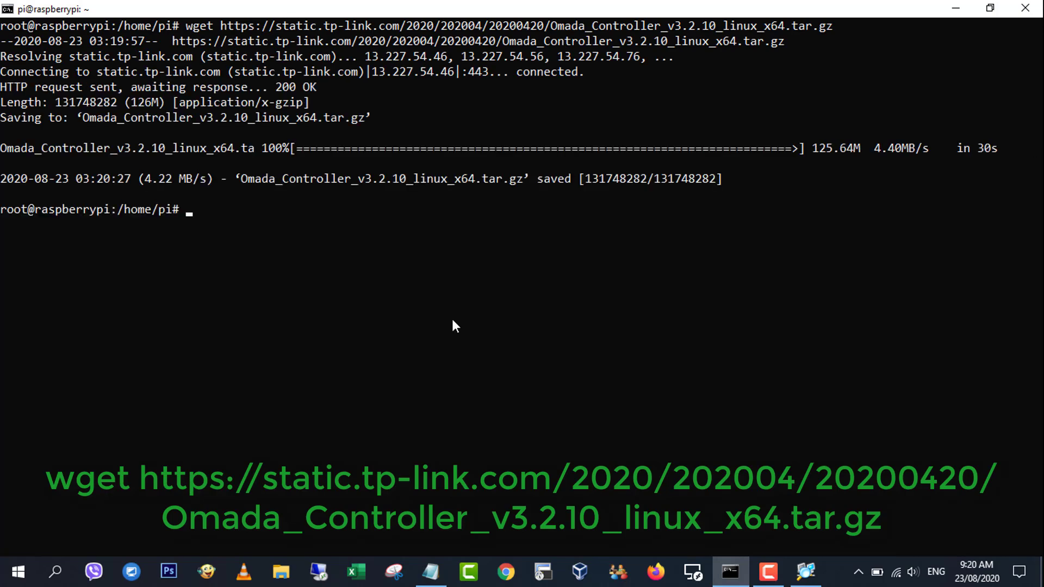
Clear the terminal and unpack the archive with the tar zxvf command from the notes.
{"action": "type", "text": "clear"}
{"action": "key", "text": "Return"}
{"action": "left_click", "coordinate": [438, 570]}
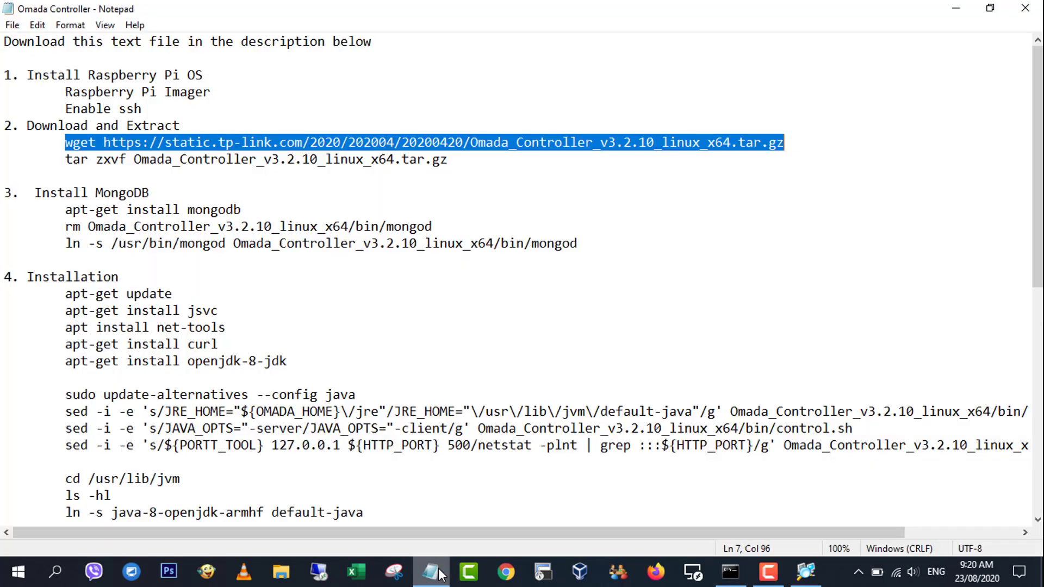
{"action": "left_click_drag", "start_coordinate": [66, 160], "coordinate": [447, 160]}
{"action": "right_click", "coordinate": [421, 158]}
{"action": "left_click", "coordinate": [465, 208]}
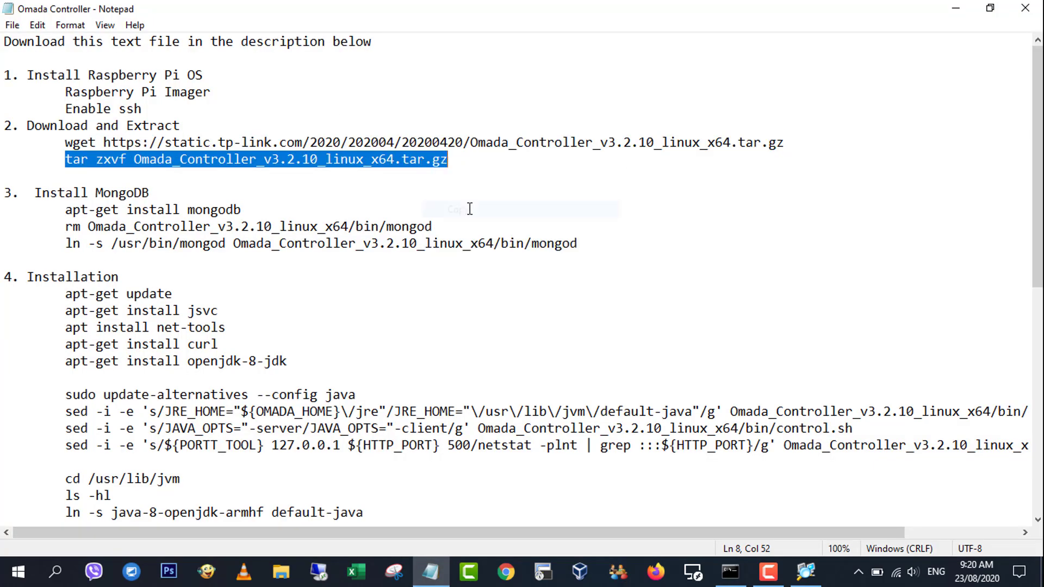
{"action": "left_click", "coordinate": [739, 573]}
{"action": "right_click", "coordinate": [444, 213]}
{"action": "key", "text": "Return"}
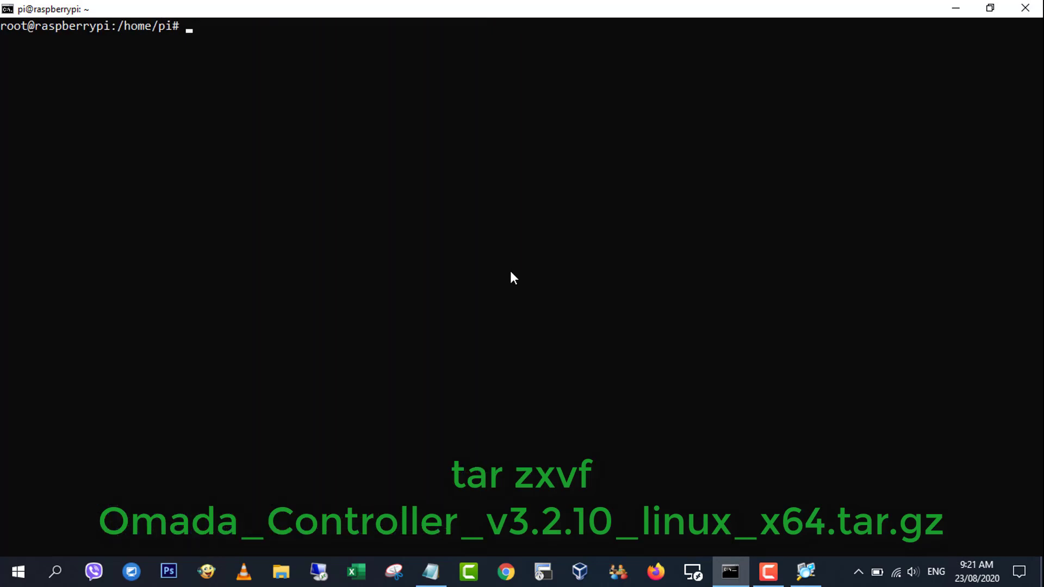
Install MongoDB with apt-get install mongodb, answering y, then clear the terminal.
{"action": "left_click", "coordinate": [430, 571]}
{"action": "left_click_drag", "start_coordinate": [5, 193], "coordinate": [590, 245]}
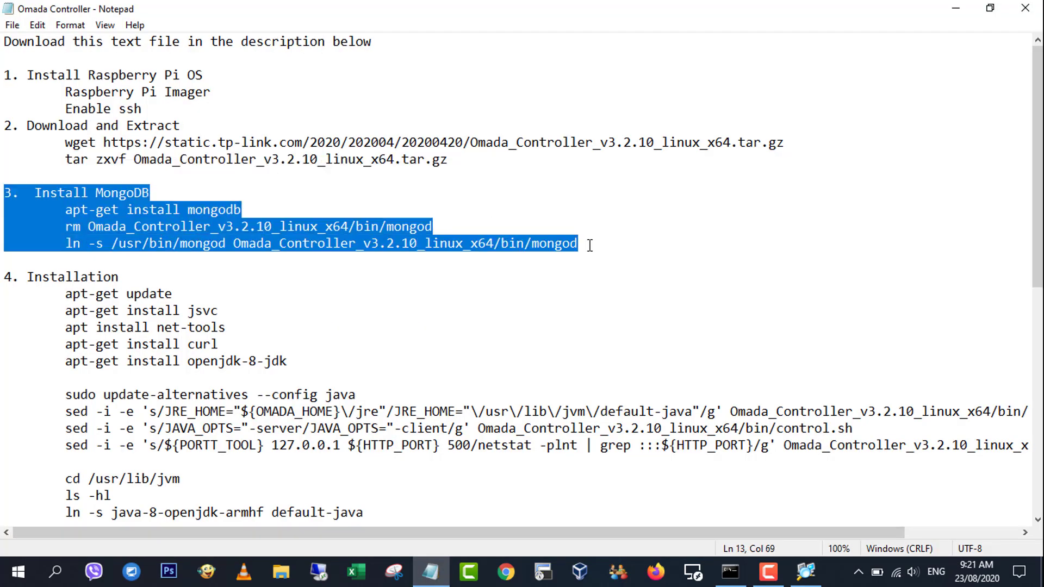
{"action": "left_click_drag", "start_coordinate": [65, 210], "coordinate": [241, 210]}
{"action": "right_click", "coordinate": [232, 208]}
{"action": "left_click", "coordinate": [291, 263]}
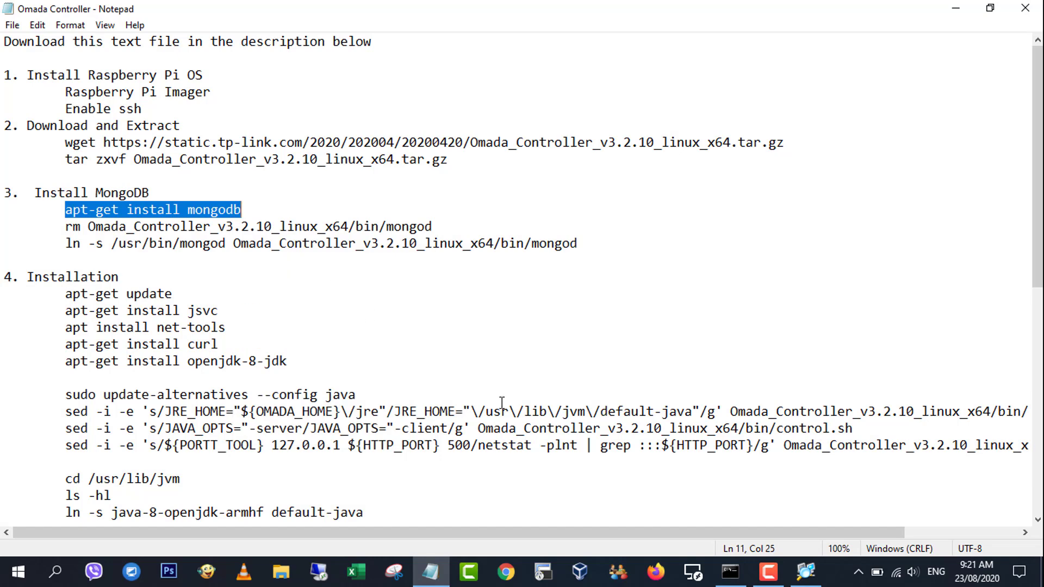
{"action": "left_click", "coordinate": [729, 571]}
{"action": "right_click", "coordinate": [479, 214]}
{"action": "key", "text": "Return"}
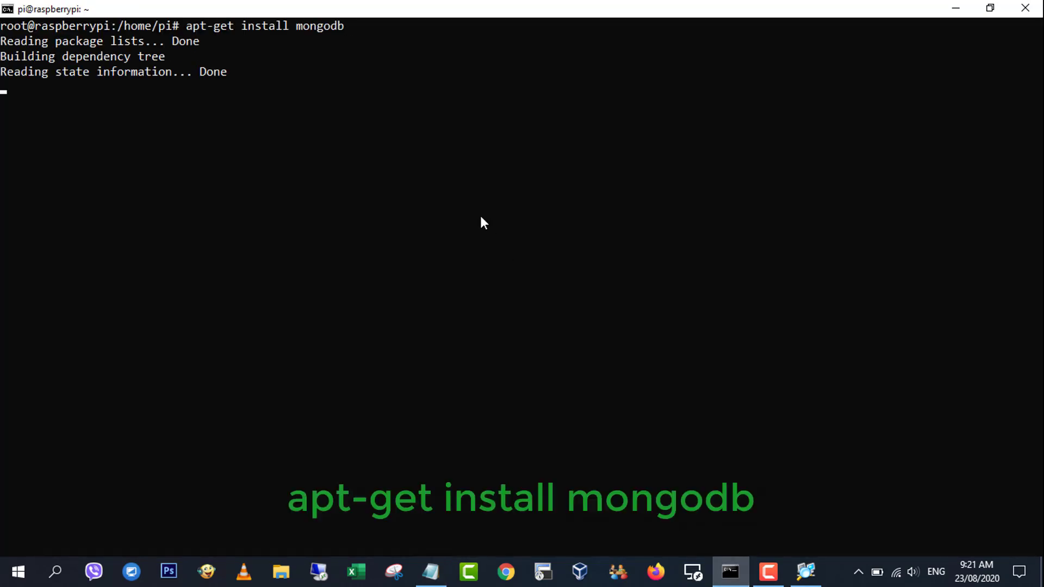
{"action": "type", "text": "y"}
{"action": "key", "text": "Return"}
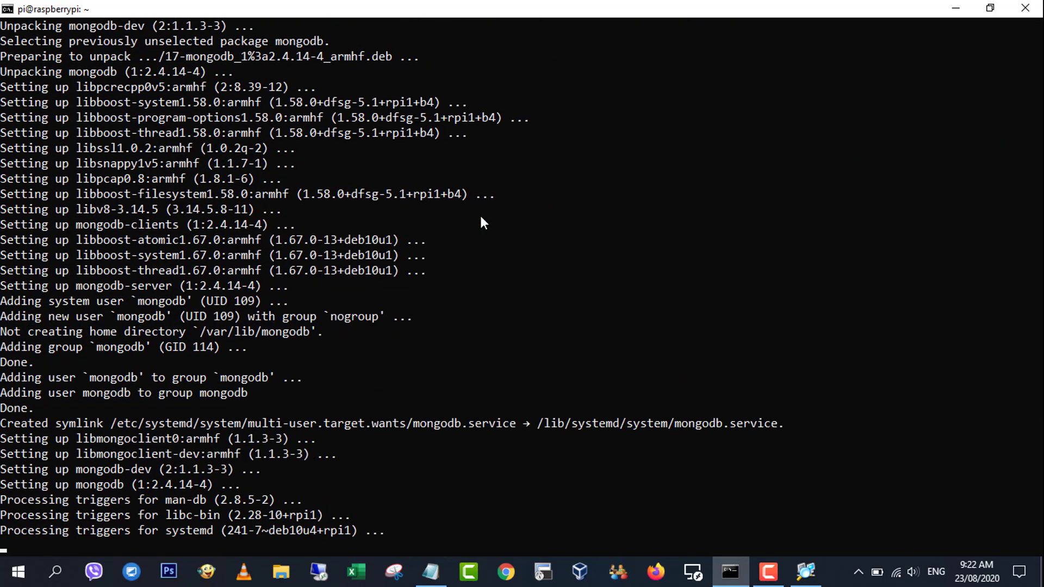
{"action": "type", "text": "clear"}
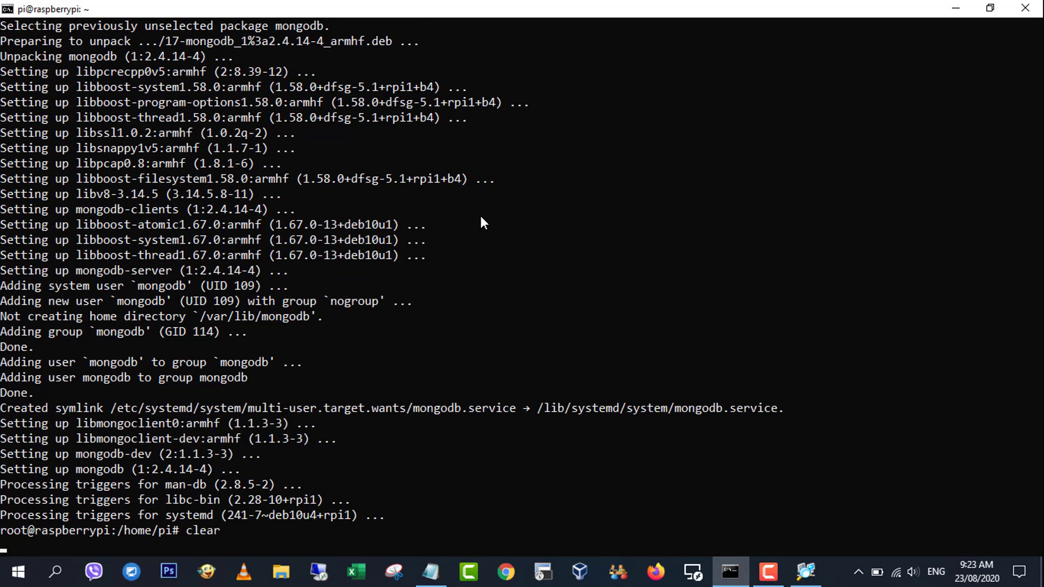
{"action": "key", "text": "Return"}
Delete the controller's bundled mongod using the rm command from the notes.
{"action": "key", "text": "alt+Tab"}
{"action": "left_click_drag", "start_coordinate": [75, 226], "coordinate": [432, 227]}
{"action": "right_click", "coordinate": [410, 228]}
{"action": "left_click", "coordinate": [435, 268]}
{"action": "key", "text": "alt+Tab"}
{"action": "right_click", "coordinate": [504, 69]}
{"action": "key", "text": "Return"}
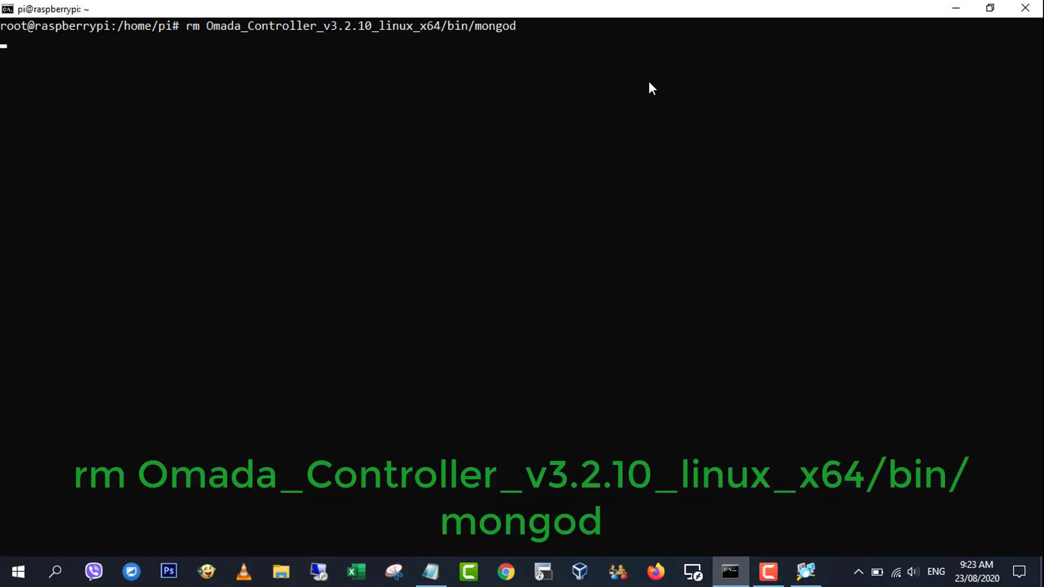
Symlink /usr/bin/mongod into the controller with the ln -s command, then clear the terminal.
{"action": "left_click", "coordinate": [430, 571]}
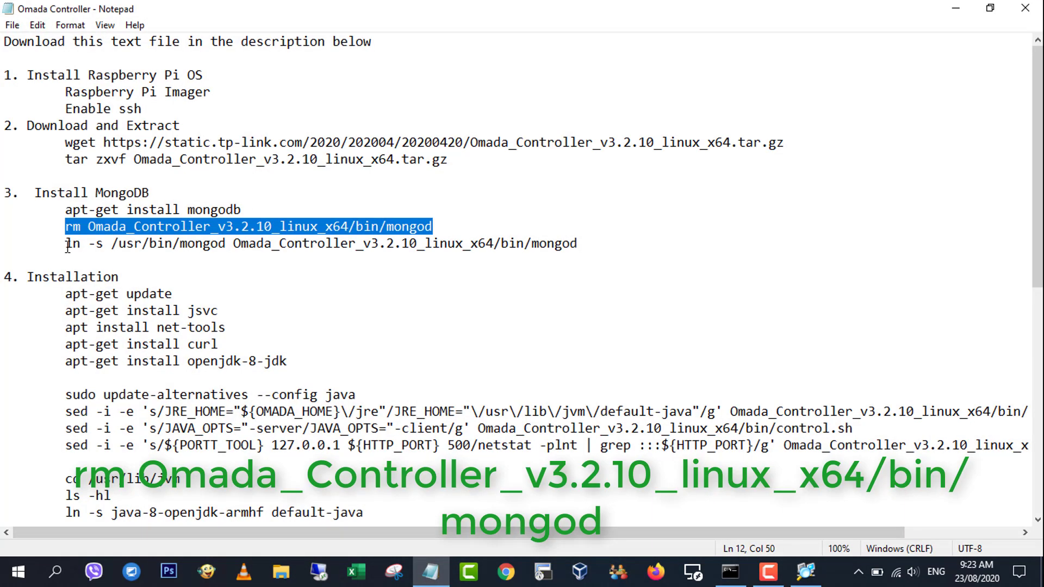
{"action": "left_click_drag", "start_coordinate": [65, 243], "coordinate": [596, 246]}
{"action": "right_click", "coordinate": [514, 245]}
{"action": "left_click", "coordinate": [544, 285]}
{"action": "key", "text": "alt+Tab"}
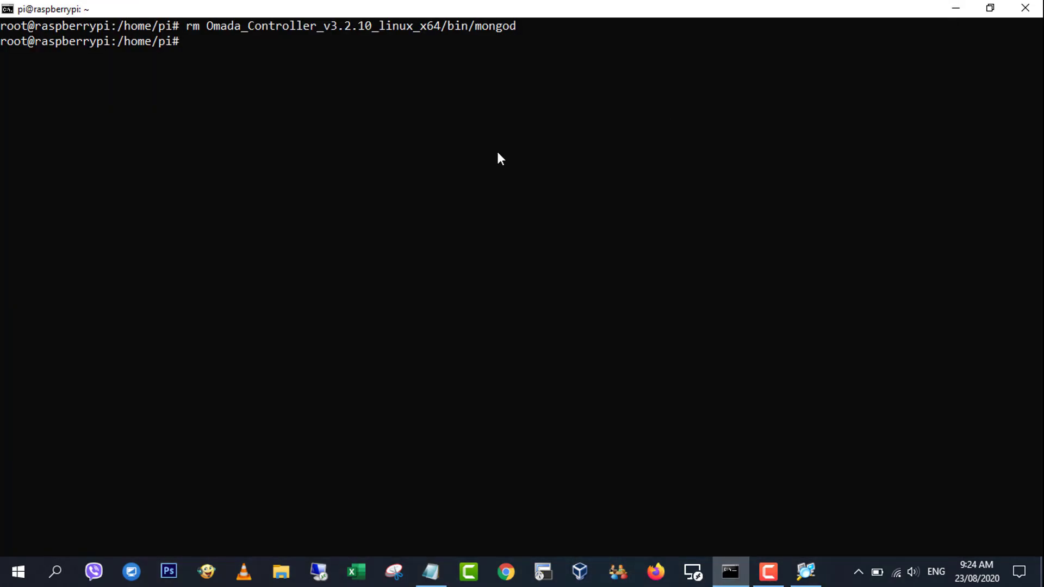
{"action": "right_click", "coordinate": [639, 260]}
{"action": "key", "text": "Return"}
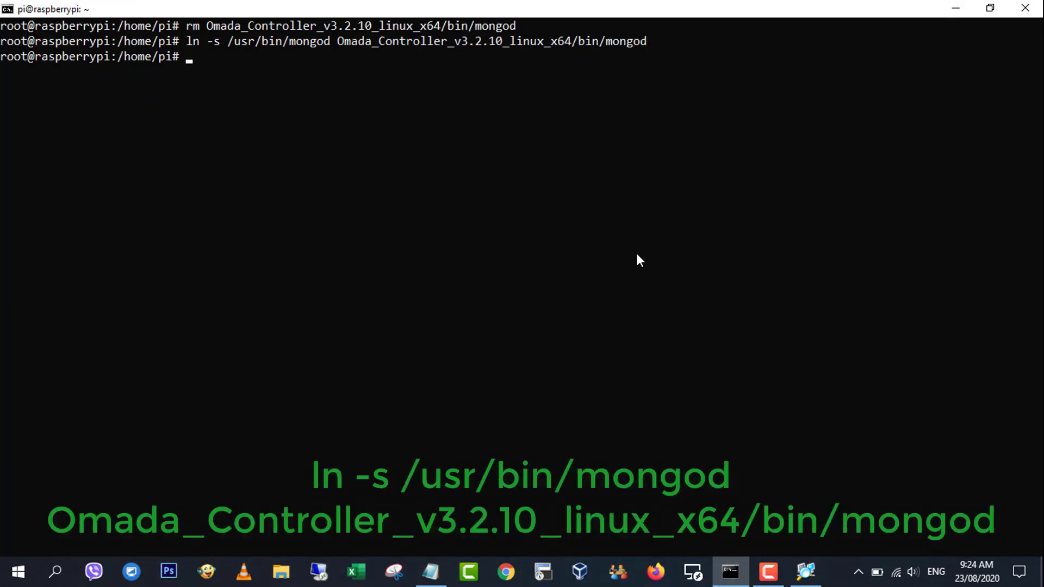
{"action": "type", "text": "clear"}
{"action": "key", "text": "Return"}
{"action": "left_click", "coordinate": [430, 571]}
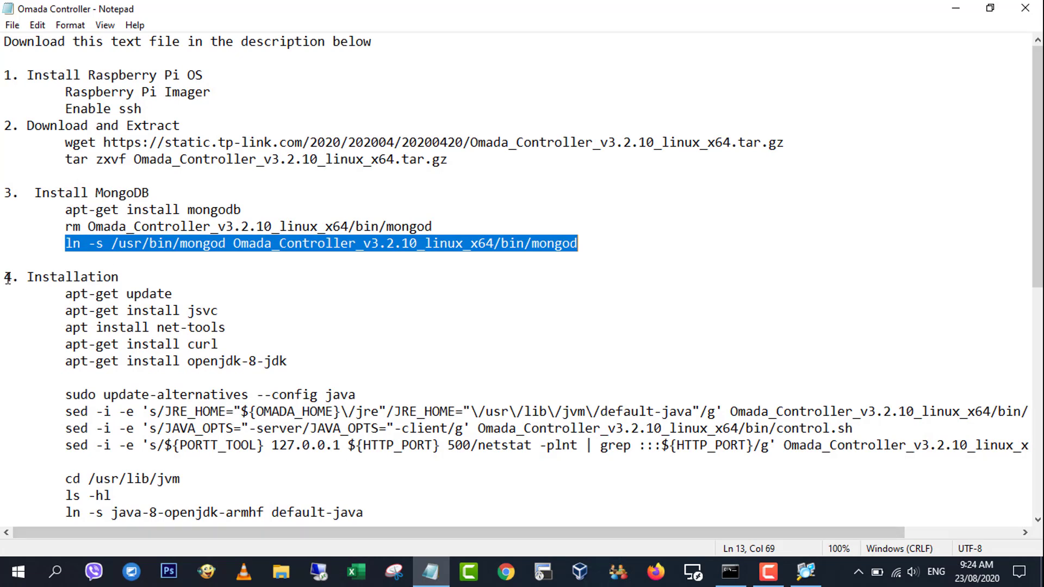
{"action": "left_click_drag", "start_coordinate": [8, 279], "coordinate": [373, 508]}
Refresh the Pi's package lists with apt-get update and clear the screen.
{"action": "key", "text": "alt+Tab"}
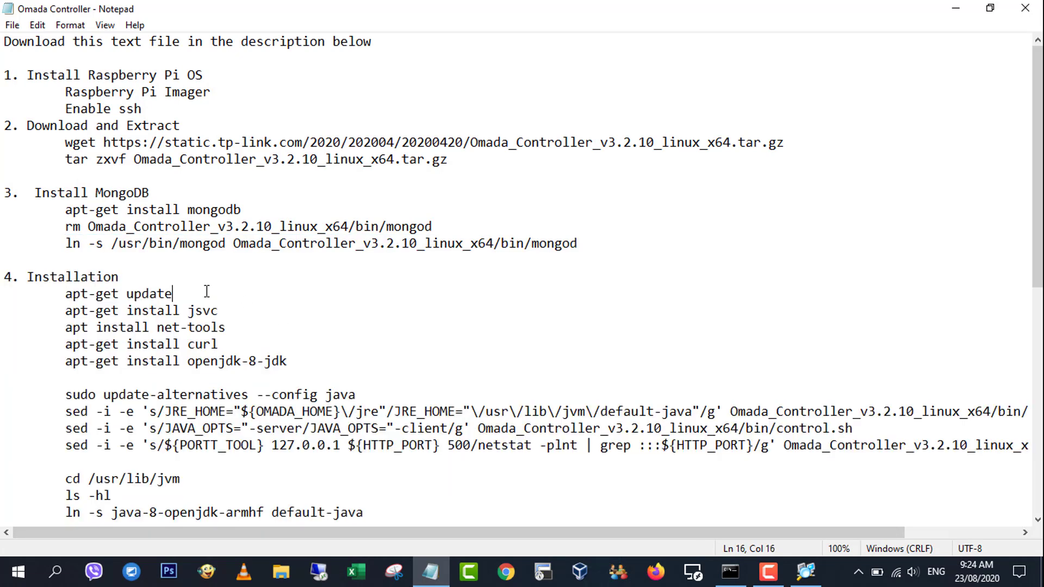
{"action": "left_click", "coordinate": [955, 7]}
{"action": "type", "text": "apt-get"}
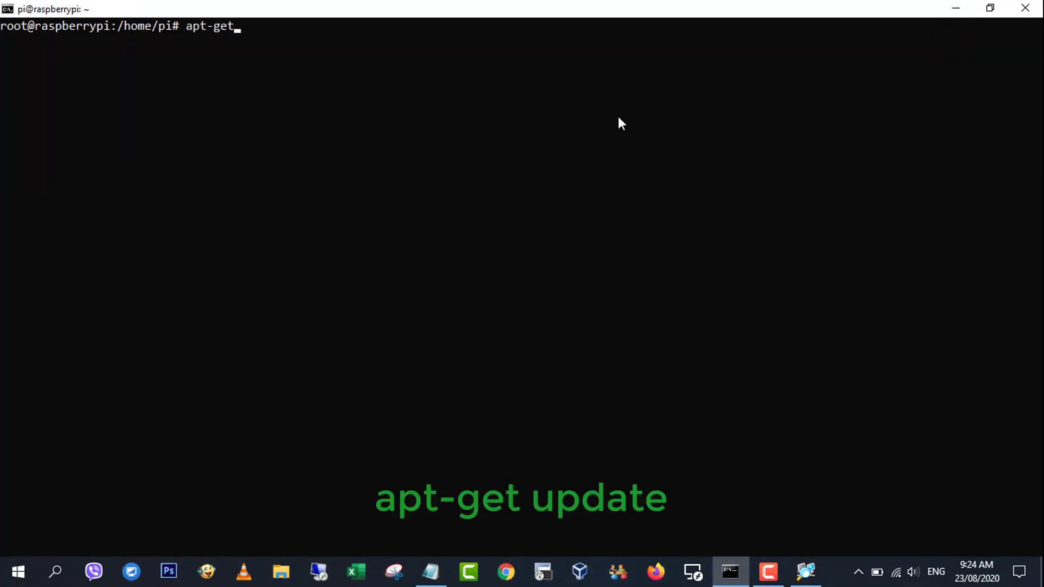
{"action": "type", "text": " update"}
{"action": "key", "text": "Return"}
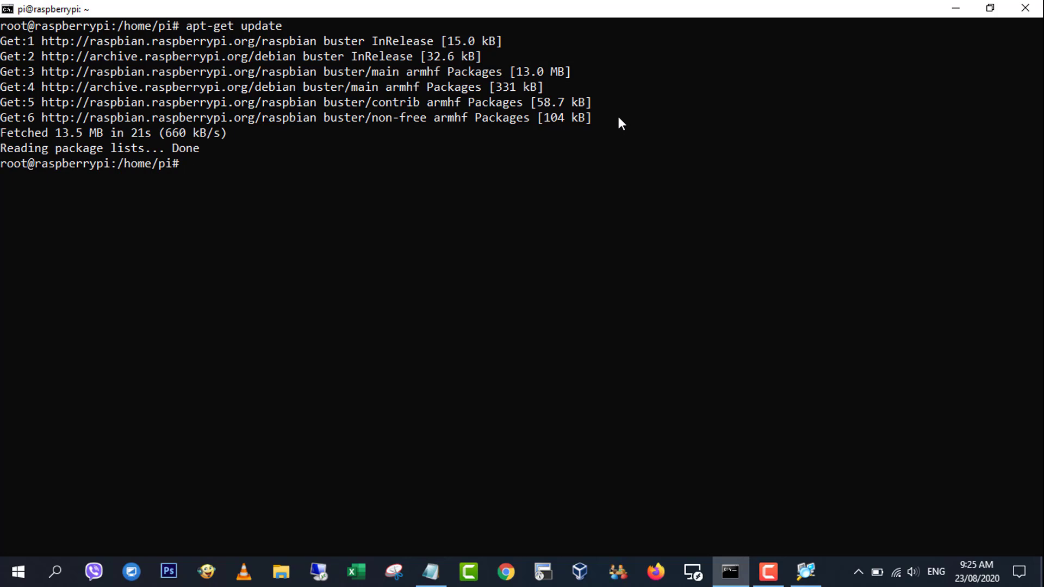
{"action": "type", "text": "clear"}
{"action": "key", "text": "Return"}
Install the jsvc, net-tools and curl packages, clearing the terminal between commands.
{"action": "type", "text": "apt"}
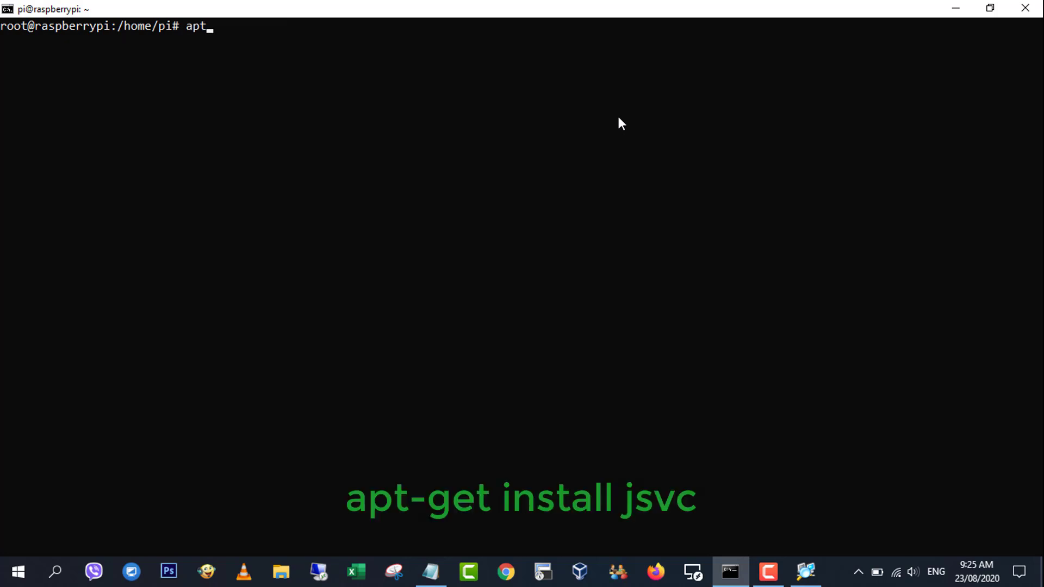
{"action": "type", "text": "-get install j"}
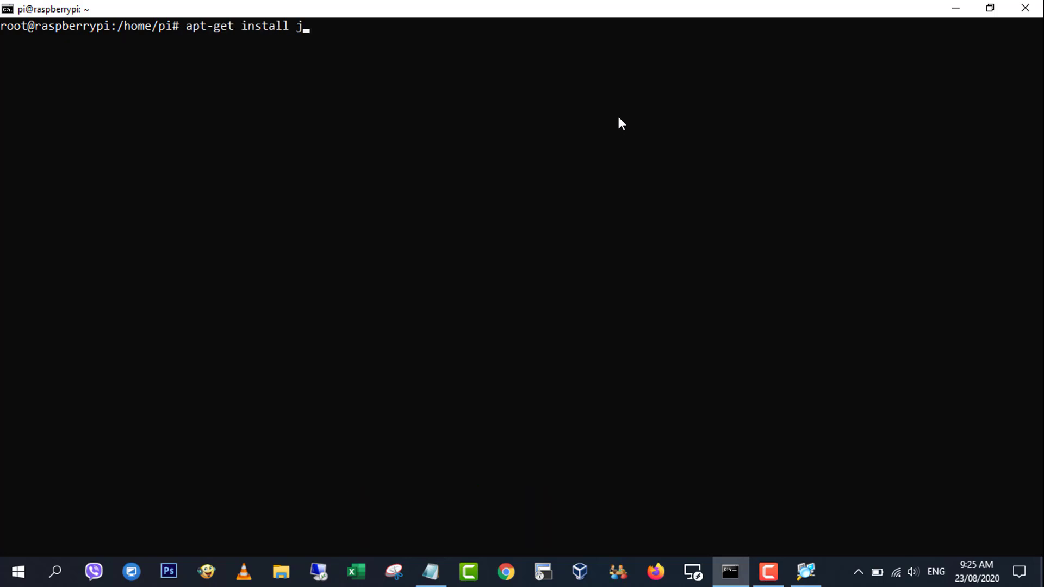
{"action": "type", "text": "svc"}
{"action": "key", "text": "Return"}
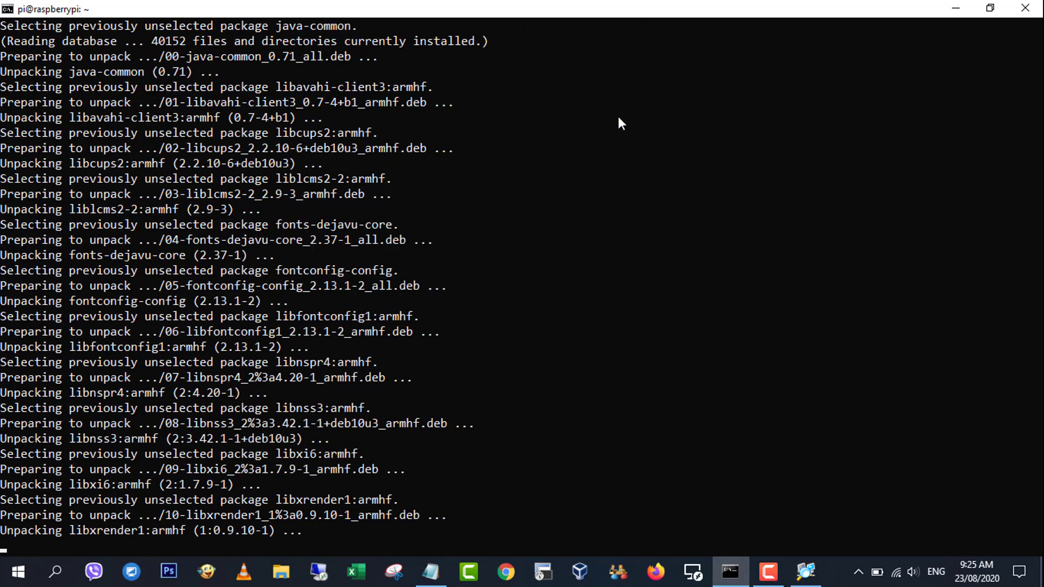
{"action": "type", "text": "clear"}
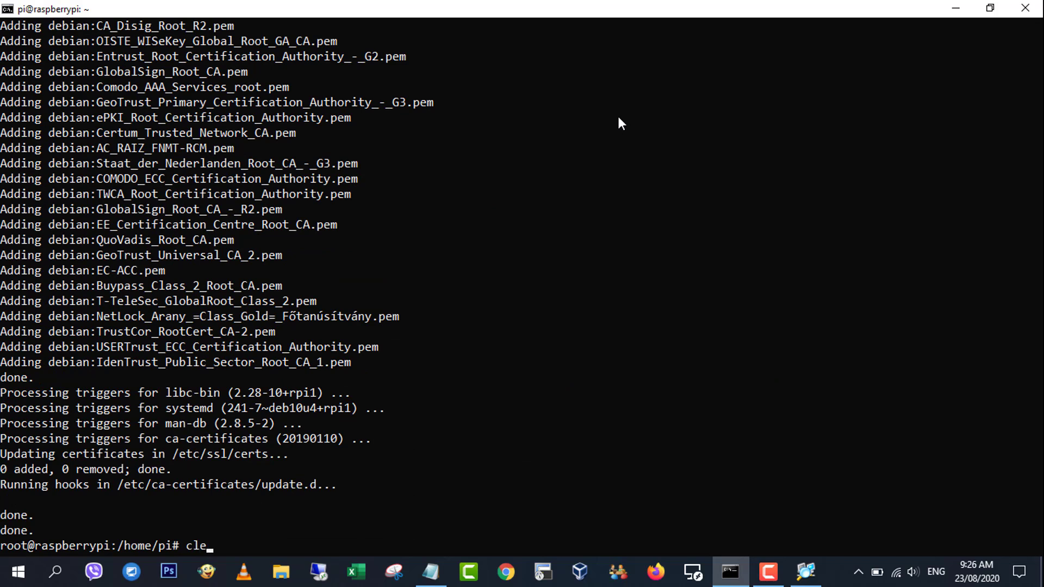
{"action": "key", "text": "Return"}
{"action": "type", "text": "apt-d"}
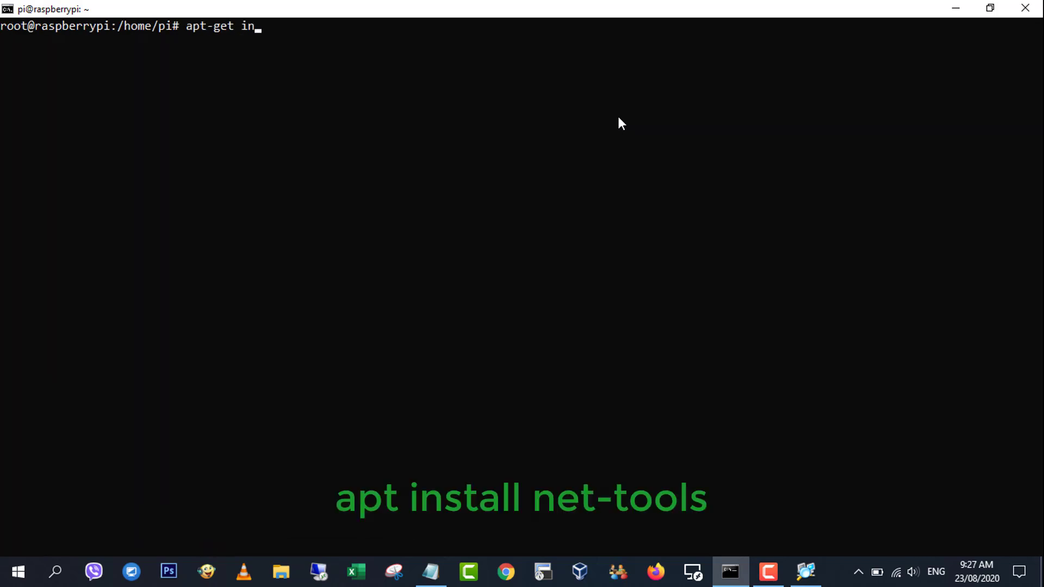
{"action": "type", "text": "et install net-tools"}
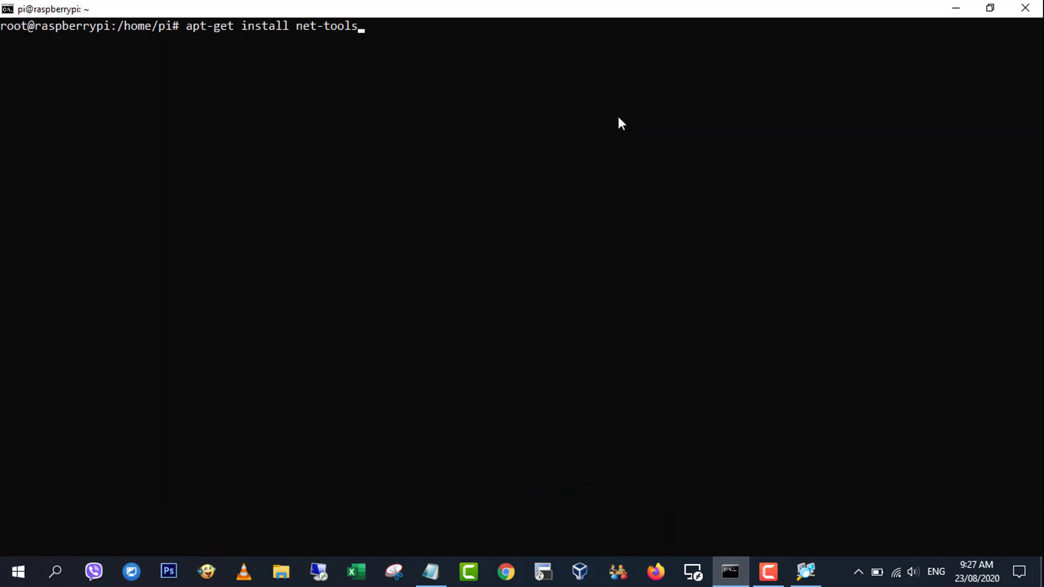
{"action": "key", "text": "Return"}
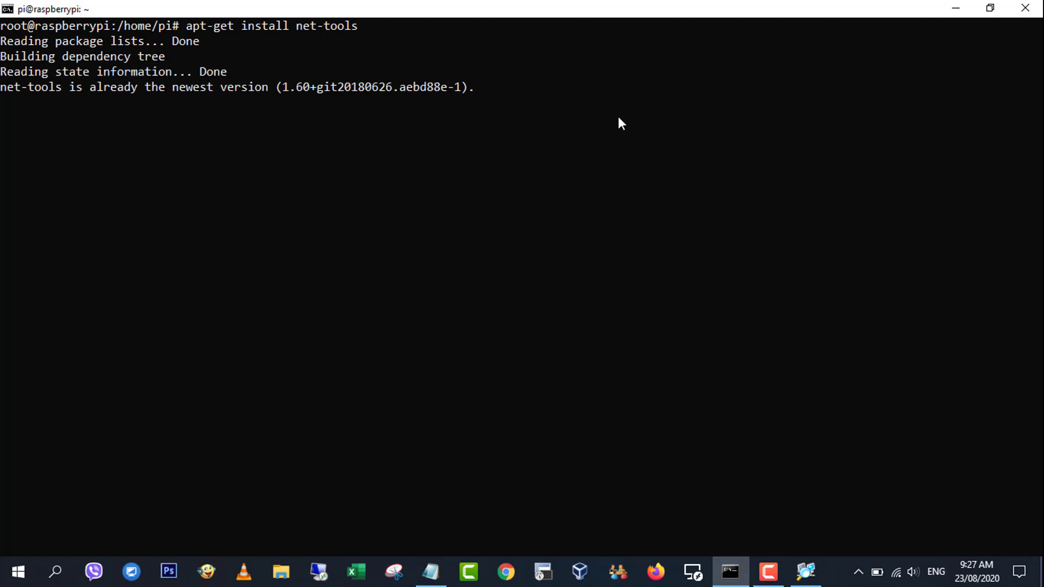
{"action": "type", "text": "cle"}
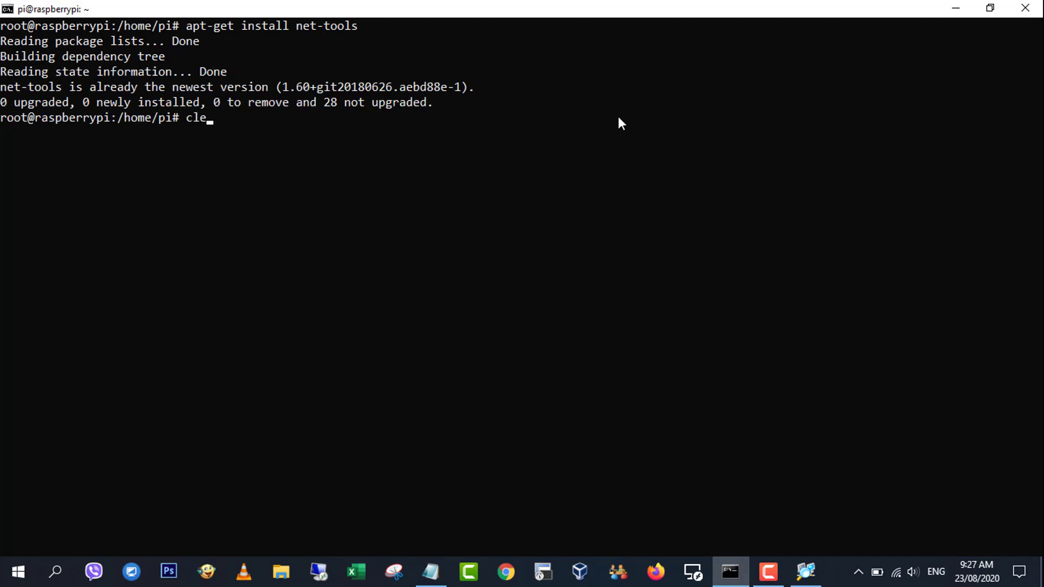
{"action": "type", "text": "ar"}
{"action": "key", "text": "Return"}
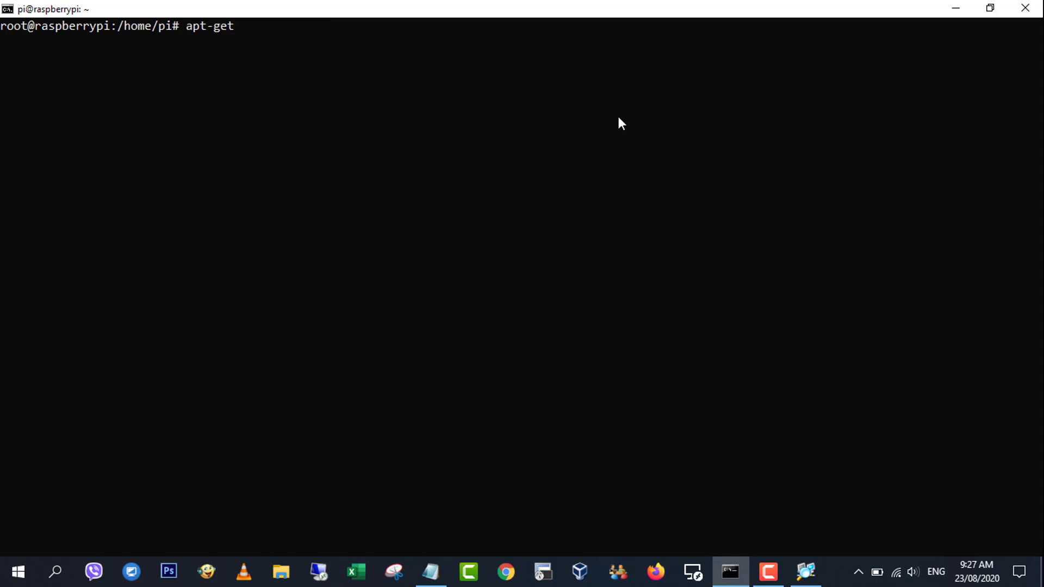
{"action": "type", "text": "apt-get install curl"}
{"action": "key", "text": "Return"}
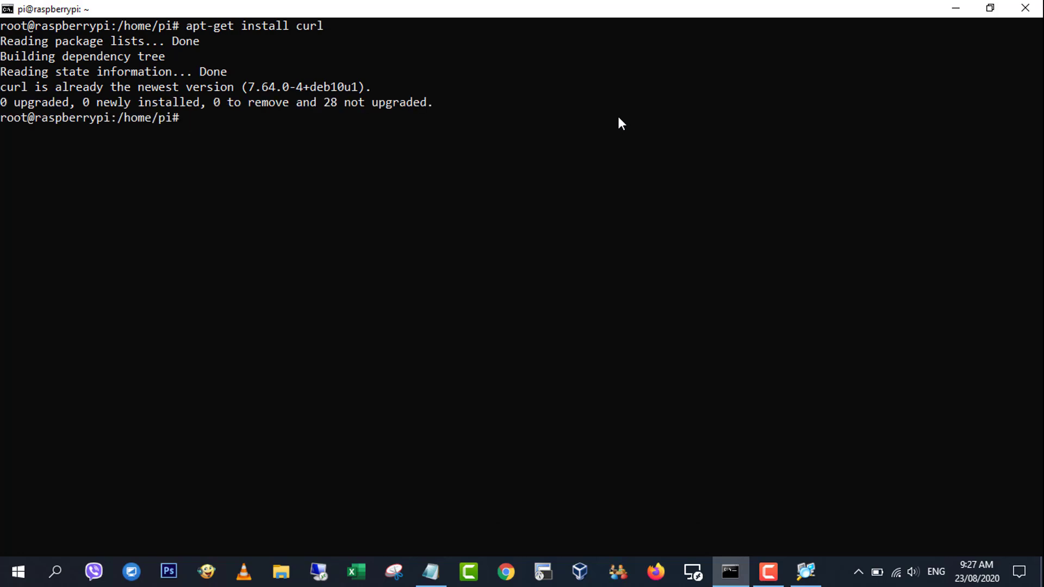
Clear the terminal and install openjdk-8-jdk, answering y to fetch its 88.4 MB of packages.
{"action": "key", "text": "Return"}
{"action": "type", "text": "apt-get ins"}
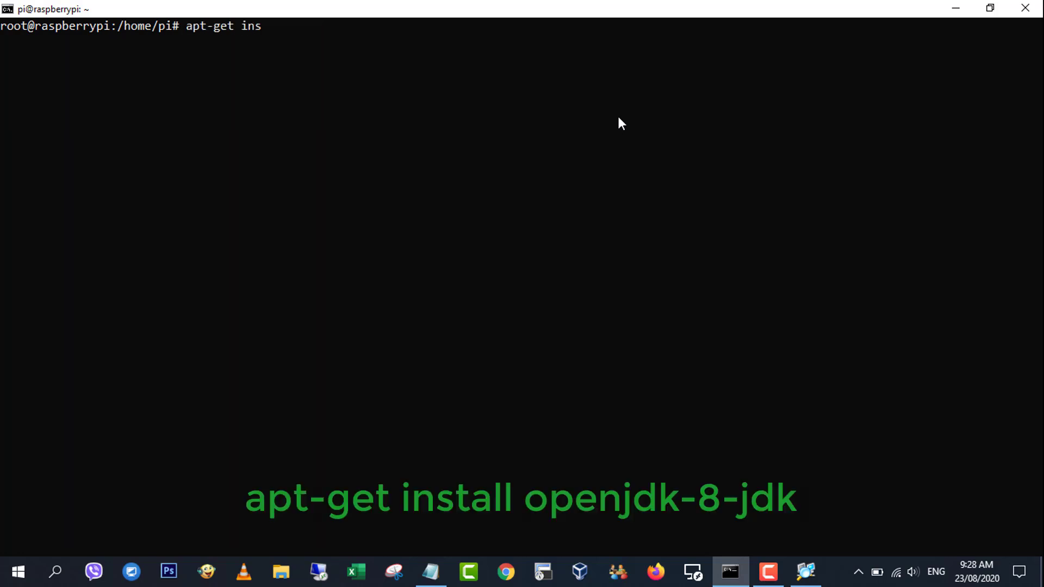
{"action": "type", "text": "tall openj"}
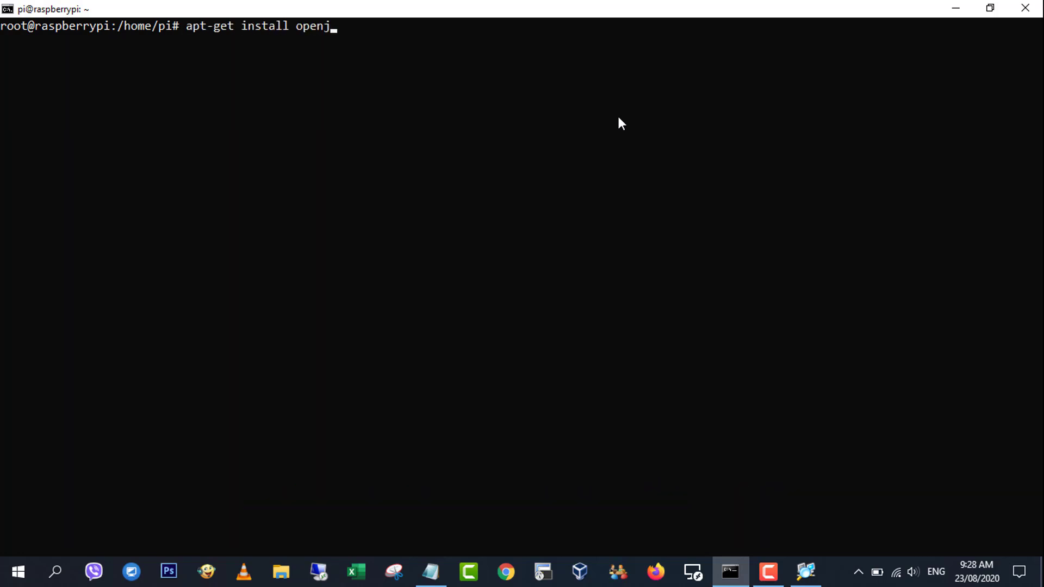
{"action": "type", "text": "dk-8-jdk"}
{"action": "key", "text": "Return"}
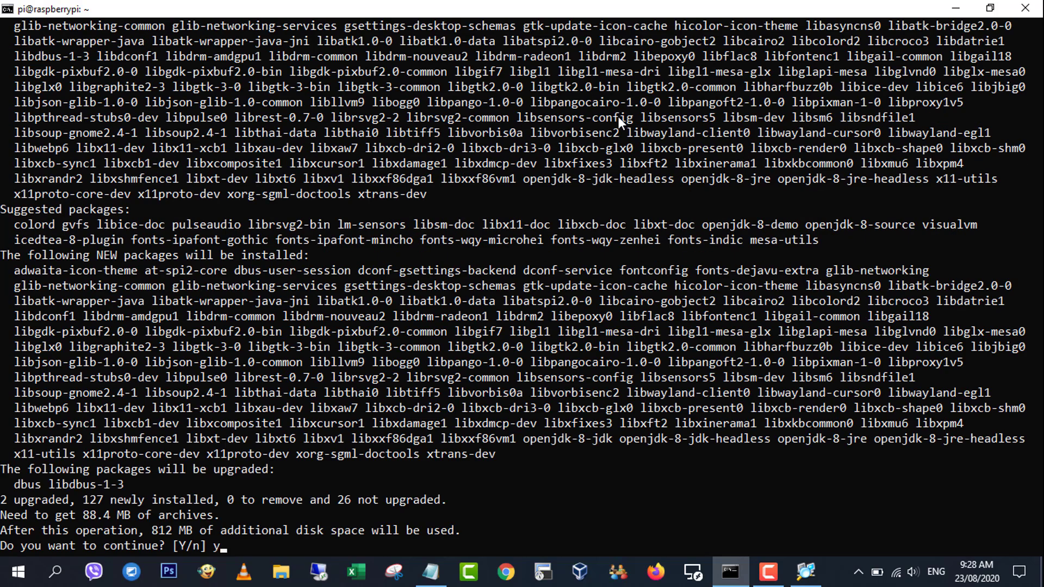
{"action": "type", "text": "y"}
{"action": "key", "text": "Return"}
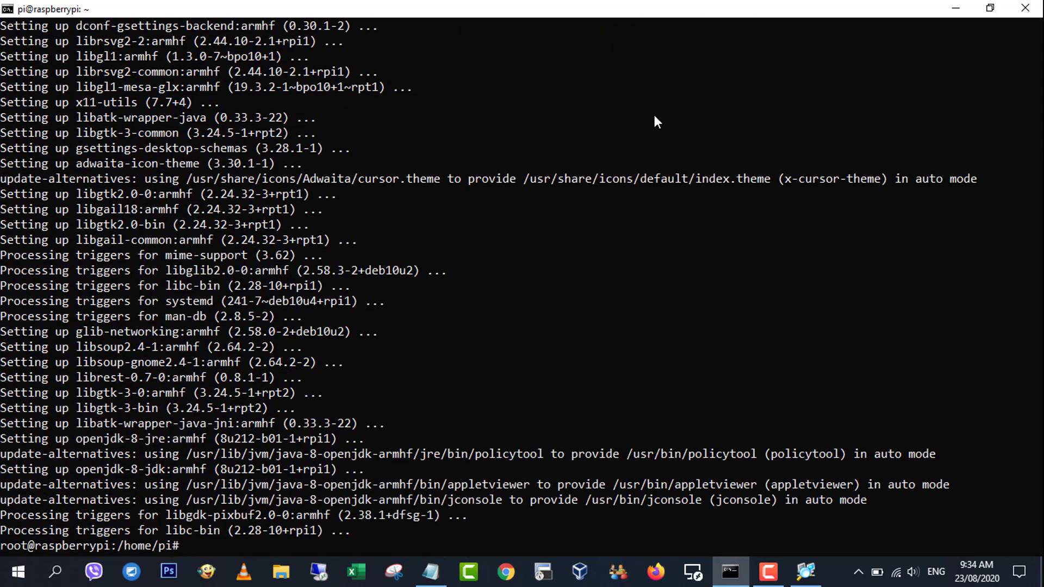
Run update-alternatives --config java and choose option 2 to make Java 8 the default.
{"action": "type", "text": "clear"}
{"action": "key", "text": "Return"}
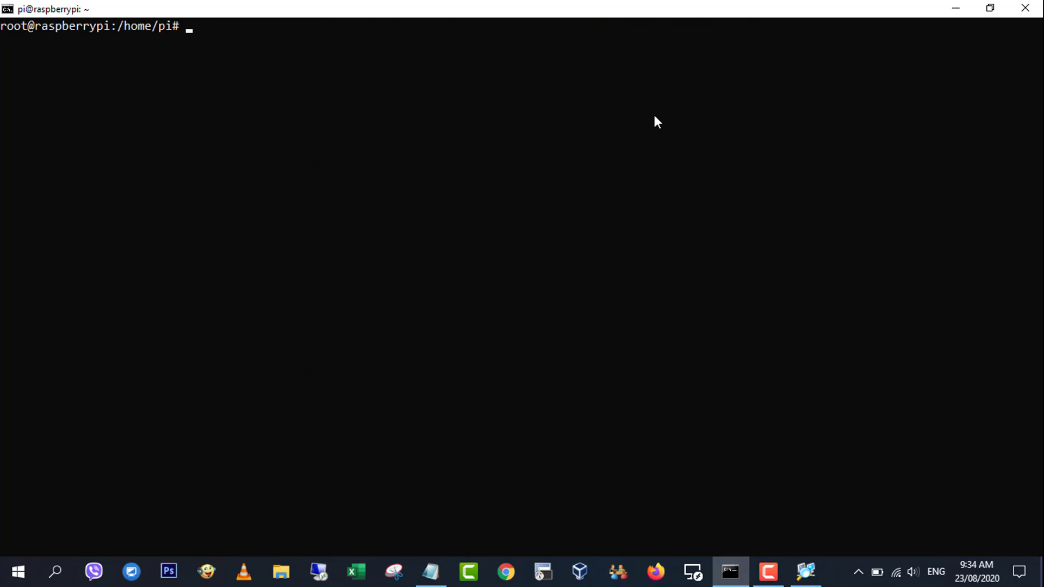
{"action": "left_click", "coordinate": [430, 571]}
{"action": "left_click_drag", "start_coordinate": [65, 395], "coordinate": [356, 394]}
{"action": "right_click", "coordinate": [351, 400]}
{"action": "left_click", "coordinate": [409, 219]}
{"action": "key", "text": "alt+Tab"}
{"action": "right_click", "coordinate": [430, 243]}
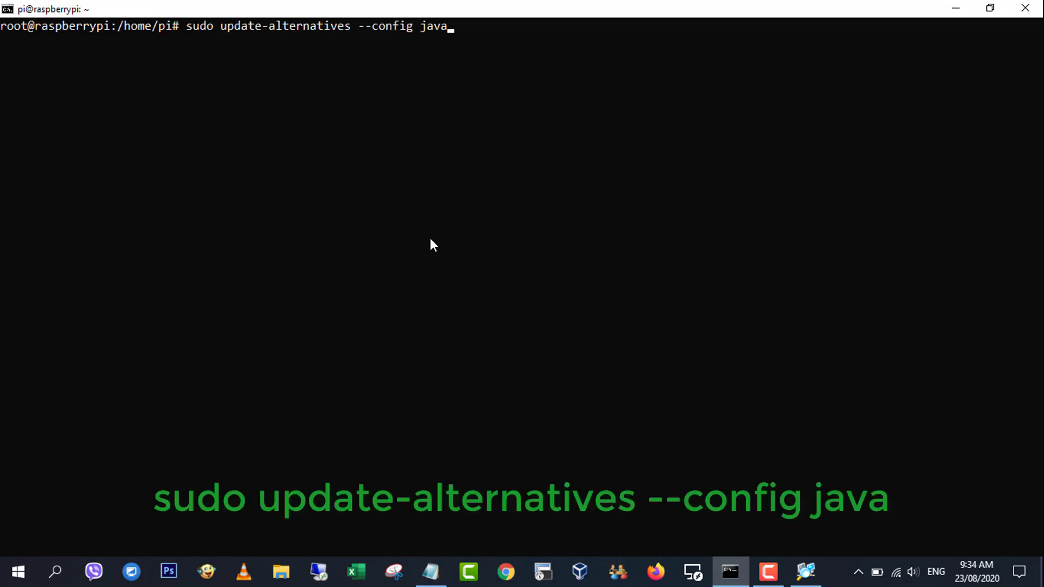
{"action": "key", "text": "Return"}
{"action": "type", "text": "2"}
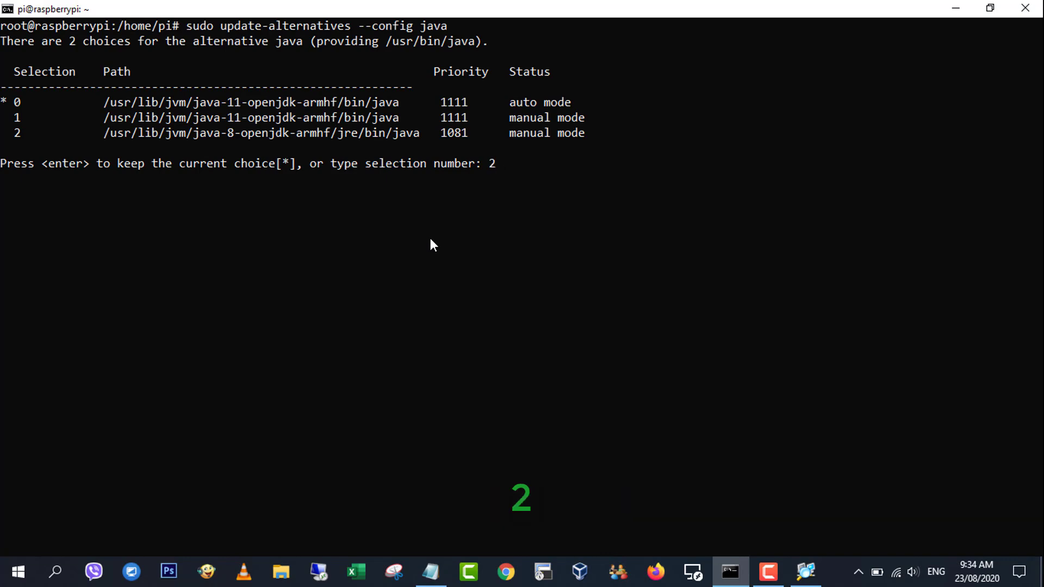
{"action": "key", "text": "Return"}
Patch control.sh's JRE_HOME with the sed command so it uses default-java.
{"action": "type", "text": "clear"}
{"action": "key", "text": "Return"}
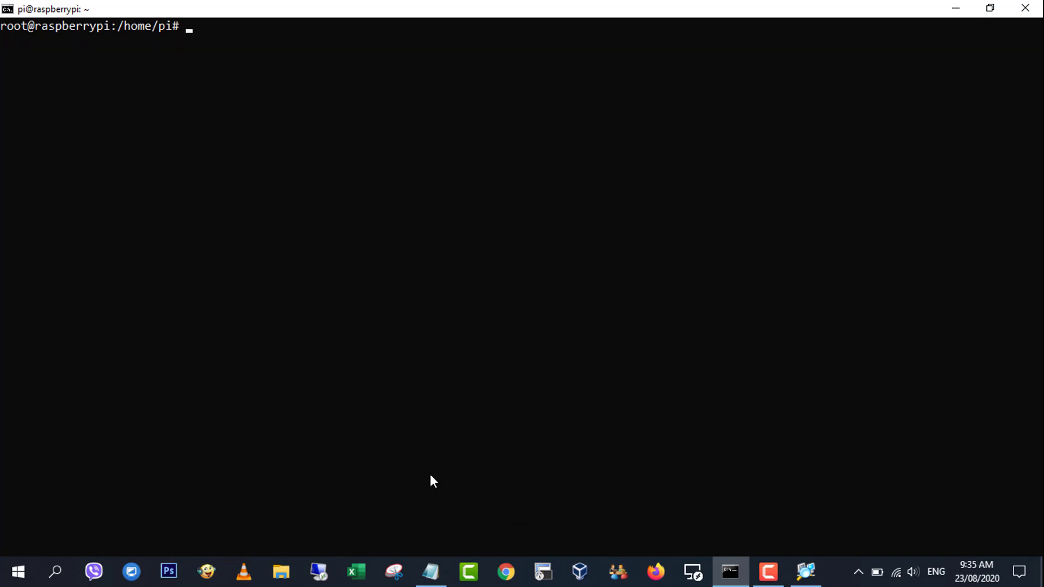
{"action": "left_click", "coordinate": [430, 571]}
{"action": "left_click", "coordinate": [68, 414]}
{"action": "key", "text": "shift+Right"}
{"action": "key", "text": "shift+Right"}
{"action": "key", "text": "shift+Right"}
{"action": "key", "text": "shift+Right"}
{"action": "key", "text": "shift+Right"}
{"action": "key", "text": "shift+Right"}
{"action": "key", "text": "shift+Right"}
{"action": "key", "text": "shift+Right"}
{"action": "key", "text": "shift+Right"}
{"action": "key", "text": "shift+Right"}
{"action": "key", "text": "shift+Right"}
{"action": "key", "text": "shift+Right"}
{"action": "key", "text": "shift+Right"}
{"action": "key", "text": "shift+Right"}
{"action": "key", "text": "shift+Right"}
{"action": "key", "text": "shift+Right"}
{"action": "key", "text": "shift+Right"}
{"action": "key", "text": "shift+Right"}
{"action": "key", "text": "shift+Right"}
{"action": "key", "text": "shift+Right"}
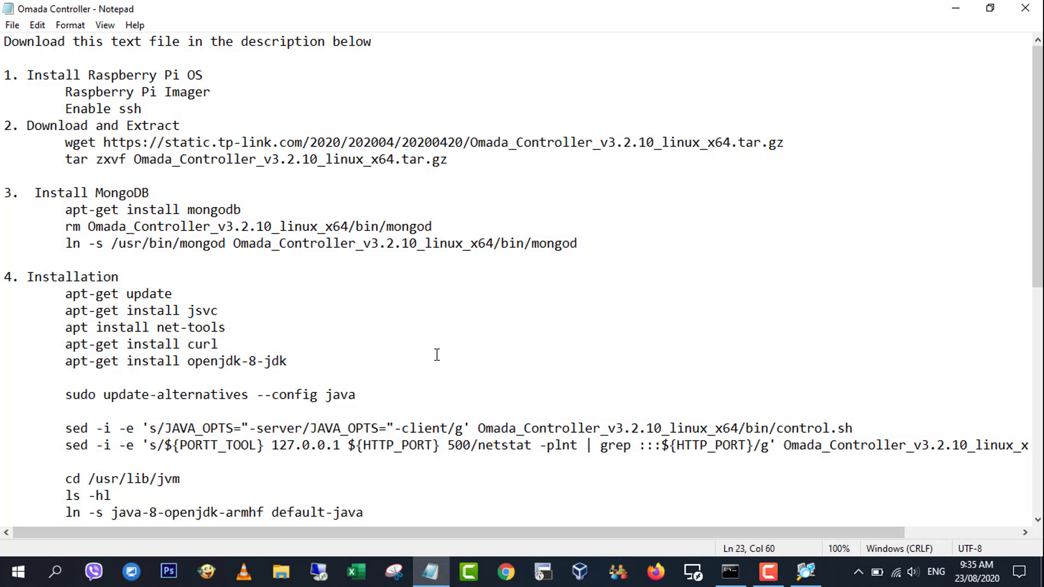
{"action": "key", "text": "shift+Right"}
{"action": "key", "text": "shift+Right"}
{"action": "key", "text": "shift+Right"}
{"action": "key", "text": "shift+Right"}
{"action": "key", "text": "shift+Right"}
{"action": "key", "text": "shift+Right"}
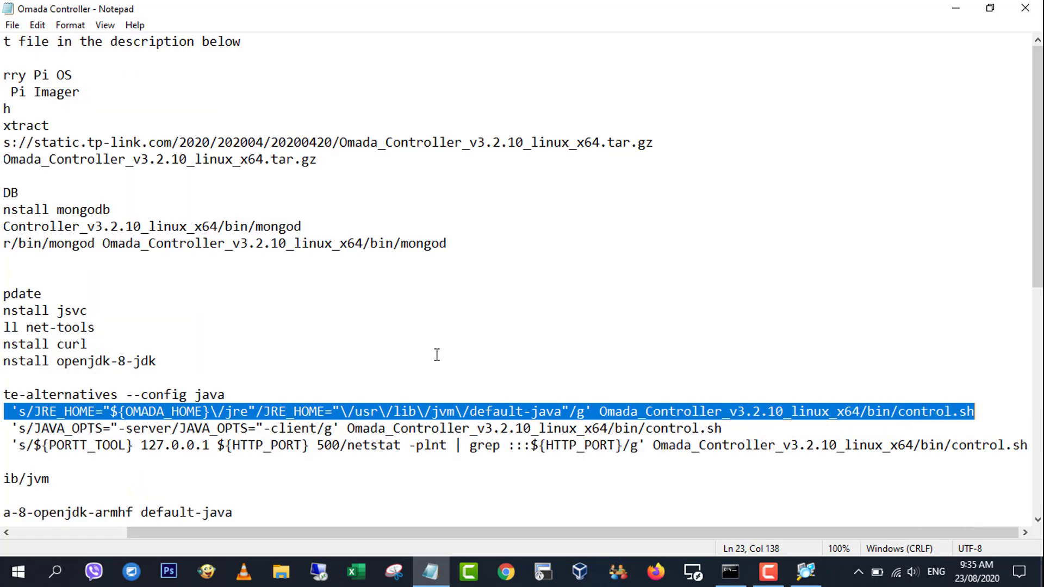
{"action": "right_click", "coordinate": [389, 411]}
{"action": "left_click", "coordinate": [446, 224]}
{"action": "left_click", "coordinate": [955, 7]}
{"action": "right_click", "coordinate": [395, 161]}
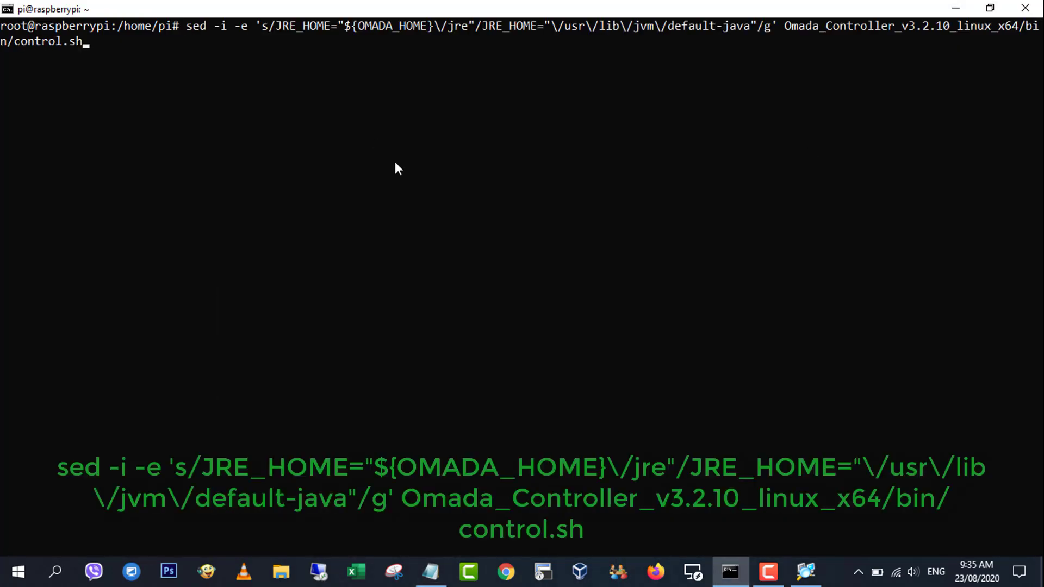
{"action": "key", "text": "Return"}
Run the JAVA_OPTS sed command to switch control.sh to -client mode.
{"action": "type", "text": "clear"}
{"action": "key", "text": "Return"}
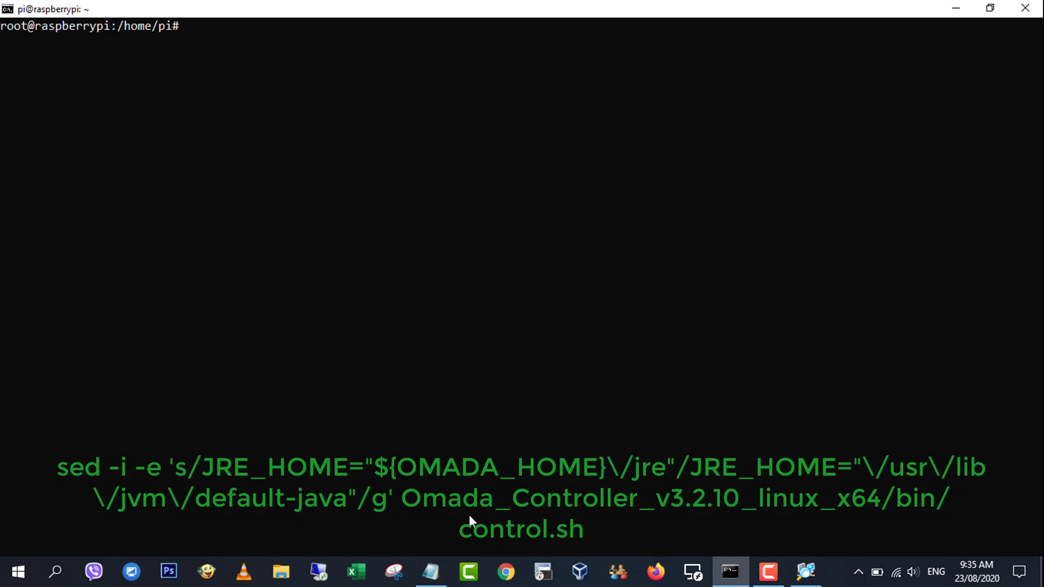
{"action": "left_click", "coordinate": [430, 571]}
{"action": "left_click", "coordinate": [68, 429]}
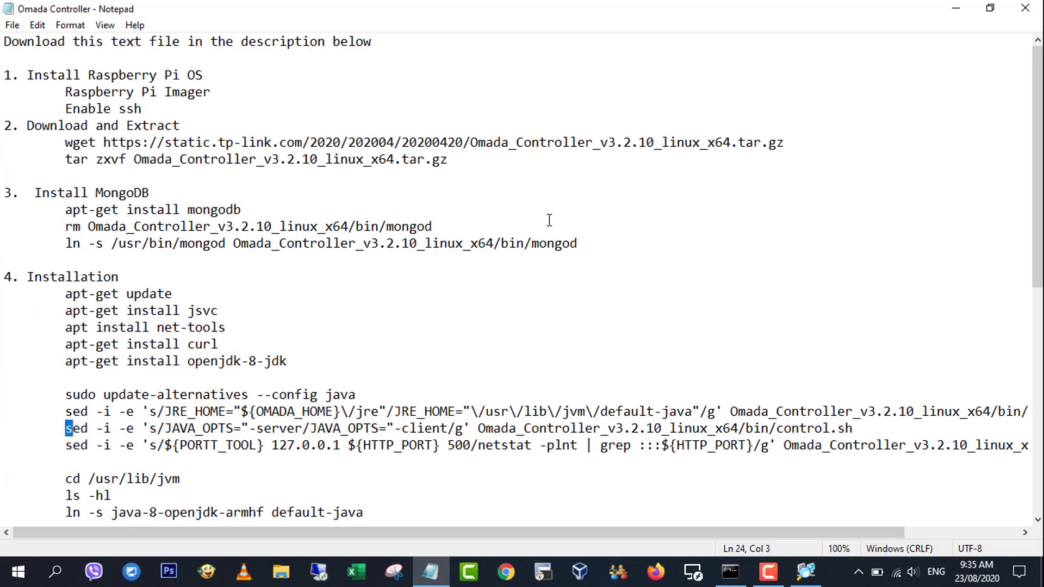
{"action": "key", "text": "shift+Right"}
{"action": "key", "text": "shift+Right"}
{"action": "key", "text": "shift+Right"}
{"action": "key", "text": "shift+Right"}
{"action": "key", "text": "shift+Right"}
{"action": "key", "text": "shift+Right"}
{"action": "key", "text": "shift+Right"}
{"action": "key", "text": "shift+Right"}
{"action": "key", "text": "shift+Right"}
{"action": "key", "text": "shift+Right"}
{"action": "key", "text": "shift+Right"}
{"action": "key", "text": "shift+Right"}
{"action": "key", "text": "shift+Right"}
{"action": "key", "text": "shift+Right"}
{"action": "key", "text": "shift+Right"}
{"action": "key", "text": "shift+Right"}
{"action": "key", "text": "shift+Right"}
{"action": "key", "text": "shift+Right"}
{"action": "key", "text": "shift+Right"}
{"action": "key", "text": "shift+Right"}
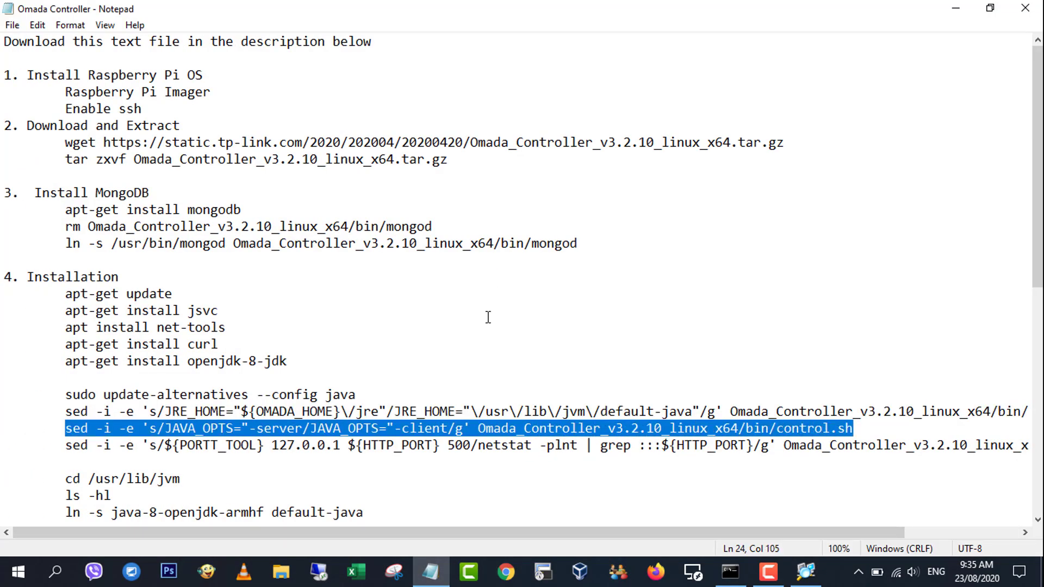
{"action": "right_click", "coordinate": [488, 317]}
{"action": "left_click", "coordinate": [478, 249]}
{"action": "key", "text": "alt+Tab"}
{"action": "right_click", "coordinate": [466, 207]}
{"action": "key", "text": "Return"}
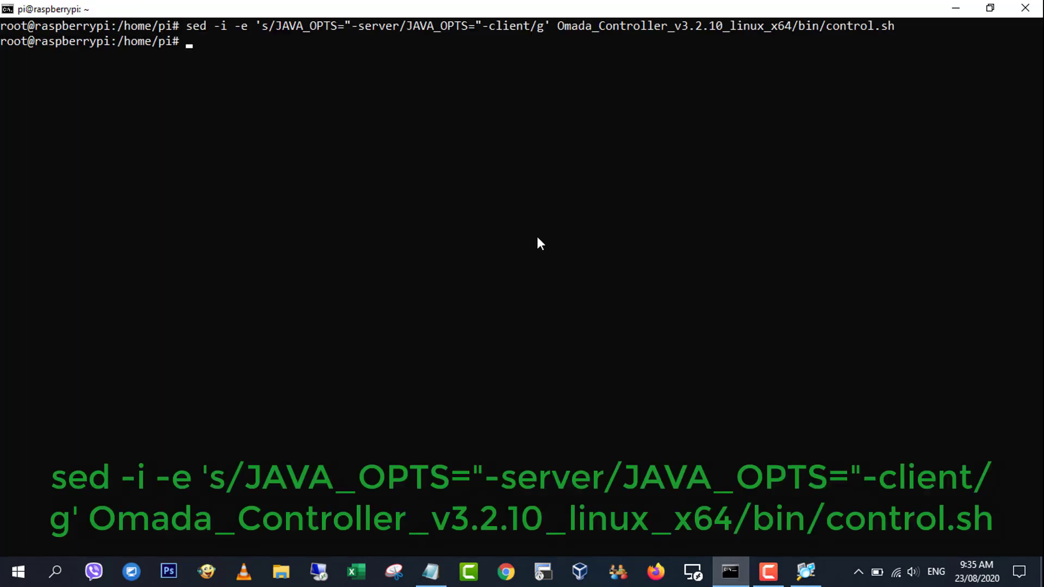
Run the port-check sed command so control.sh checks ports with netstat.
{"action": "left_click", "coordinate": [430, 571]}
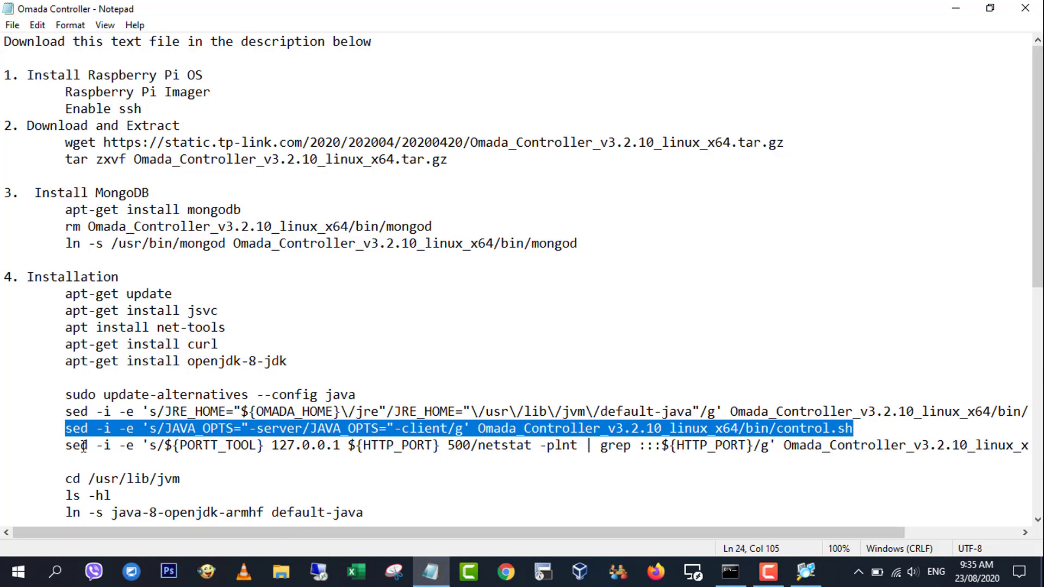
{"action": "key", "text": "Down"}
{"action": "key", "text": "shift+Right"}
{"action": "key", "text": "shift+Right"}
{"action": "key", "text": "shift+Right"}
{"action": "key", "text": "shift+Right"}
{"action": "key", "text": "shift+Right"}
{"action": "key", "text": "shift+Right"}
{"action": "key", "text": "shift+Right"}
{"action": "key", "text": "shift+Right"}
{"action": "key", "text": "shift+Right"}
{"action": "key", "text": "shift+Right"}
{"action": "key", "text": "shift+Right"}
{"action": "key", "text": "shift+Right"}
{"action": "key", "text": "shift+Right"}
{"action": "key", "text": "shift+Right"}
{"action": "key", "text": "shift+Right"}
{"action": "key", "text": "shift+Right"}
{"action": "key", "text": "shift+Right"}
{"action": "key", "text": "shift+Right"}
{"action": "key", "text": "shift+Right"}
{"action": "key", "text": "shift+Right"}
{"action": "key", "text": "shift+Right"}
{"action": "key", "text": "shift+Right"}
{"action": "key", "text": "shift+Right"}
{"action": "key", "text": "shift+Right"}
{"action": "key", "text": "shift+Right"}
{"action": "key", "text": "shift+Right"}
{"action": "key", "text": "shift+Right"}
{"action": "key", "text": "shift+Right"}
{"action": "key", "text": "shift+Right"}
{"action": "key", "text": "shift+Right"}
{"action": "key", "text": "shift+Right"}
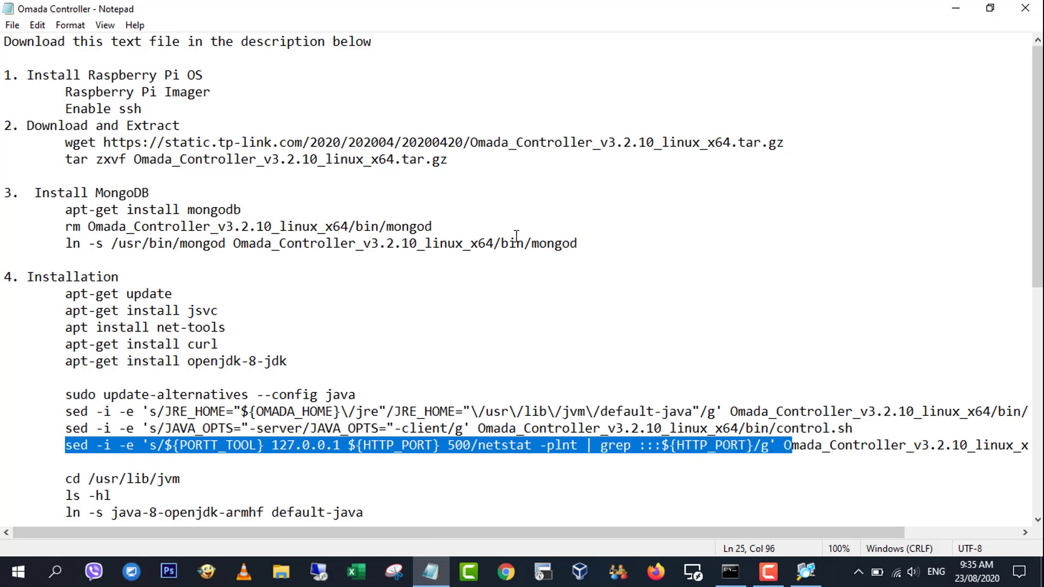
{"action": "key", "text": "shift+Right"}
{"action": "key", "text": "shift+Right"}
{"action": "key", "text": "shift+Right"}
{"action": "key", "text": "shift+Right"}
{"action": "key", "text": "shift+Right"}
{"action": "key", "text": "shift+Right"}
{"action": "key", "text": "shift+Right"}
{"action": "key", "text": "shift+Right"}
{"action": "key", "text": "shift+Right"}
{"action": "key", "text": "shift+Right"}
{"action": "key", "text": "shift+Right"}
{"action": "key", "text": "shift+Right"}
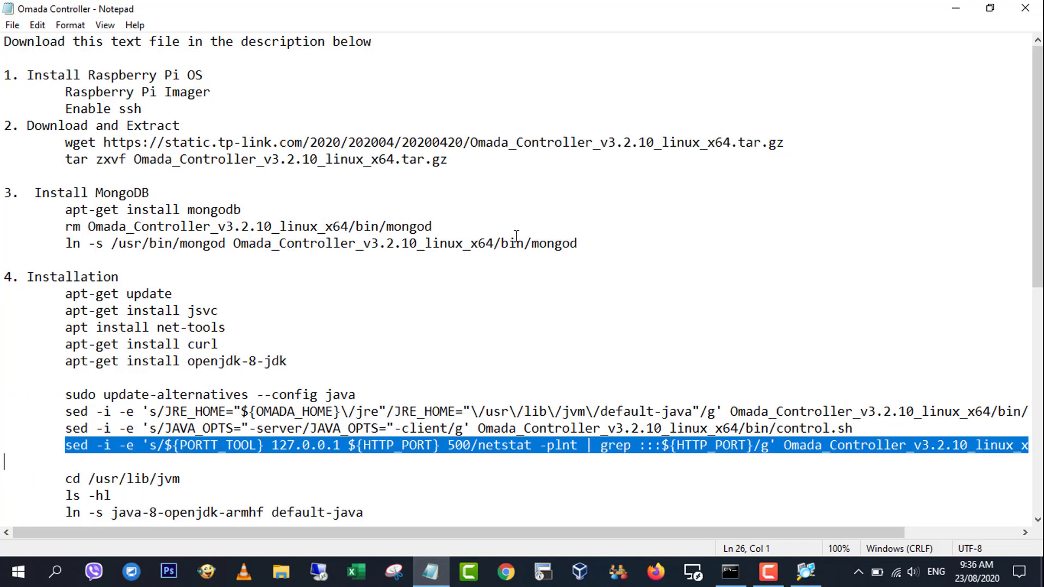
{"action": "key", "text": "shift+Left"}
{"action": "right_click", "coordinate": [486, 457]}
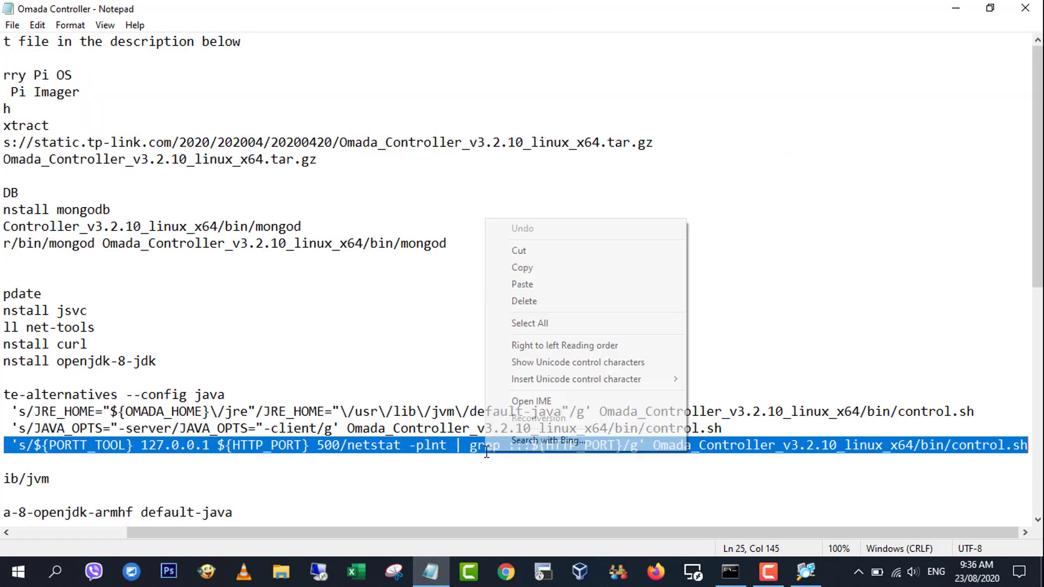
{"action": "left_click", "coordinate": [542, 268]}
{"action": "left_click", "coordinate": [730, 571]}
{"action": "right_click", "coordinate": [668, 292]}
{"action": "key", "text": "Return"}
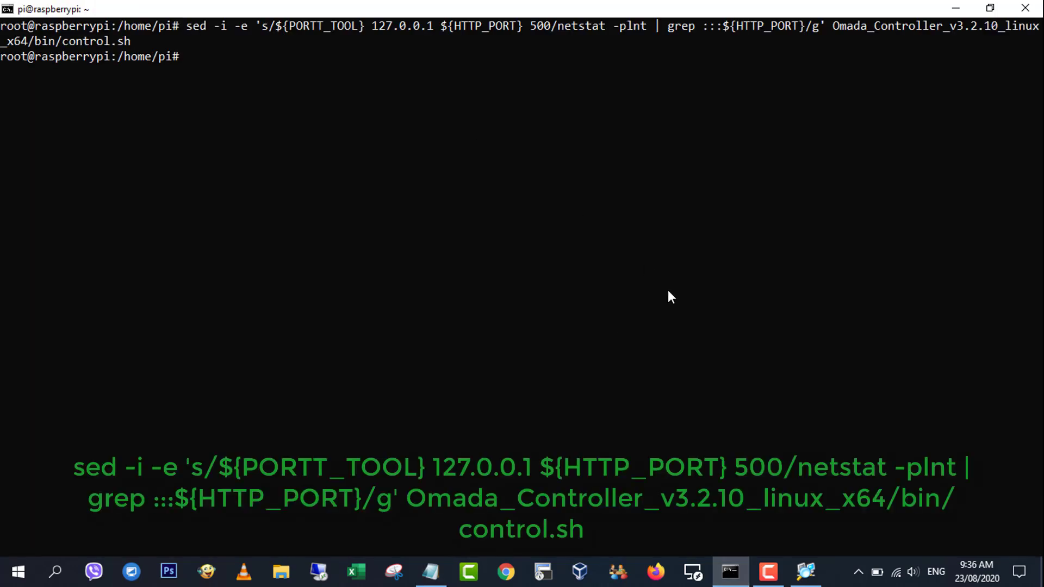
In /usr/lib/jvm, delete the old default-java link and list the folder to confirm.
{"action": "type", "text": "clear"}
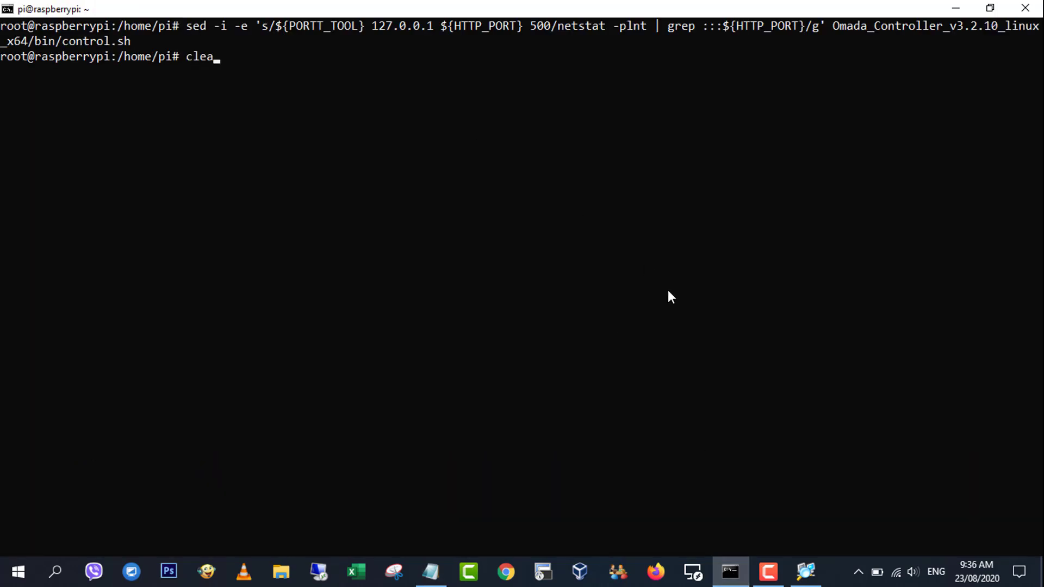
{"action": "key", "text": "Return"}
{"action": "type", "text": "cd /usr/lib/"}
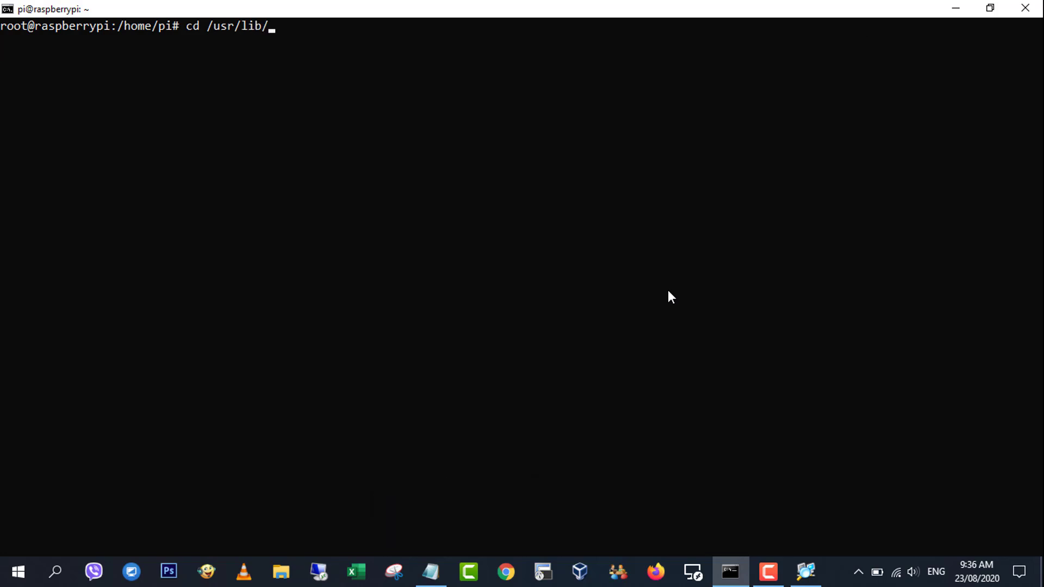
{"action": "type", "text": "jvm"}
{"action": "key", "text": "Return"}
{"action": "type", "text": "ls -hl"}
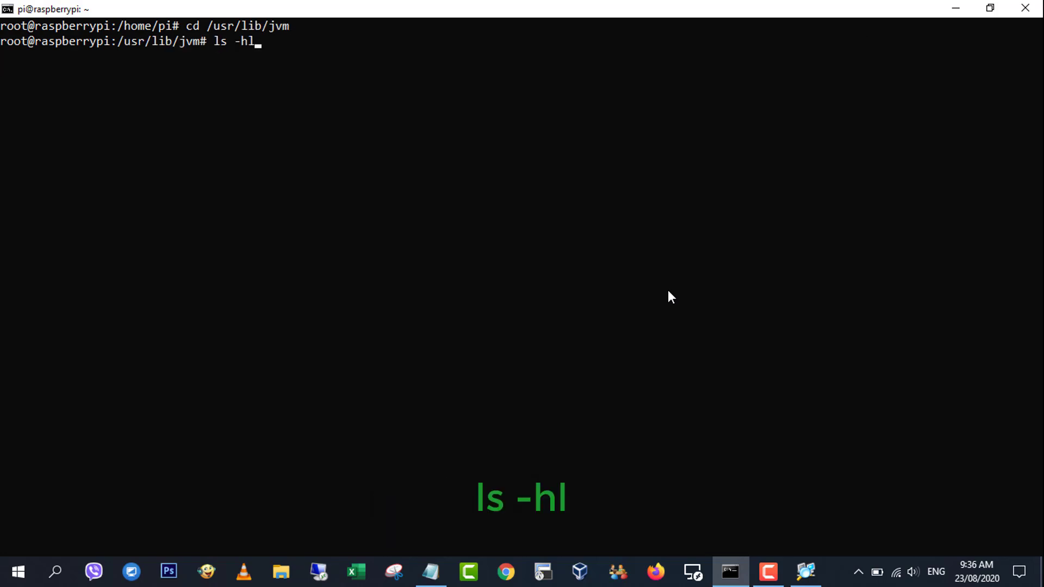
{"action": "key", "text": "Return"}
{"action": "type", "text": "r"}
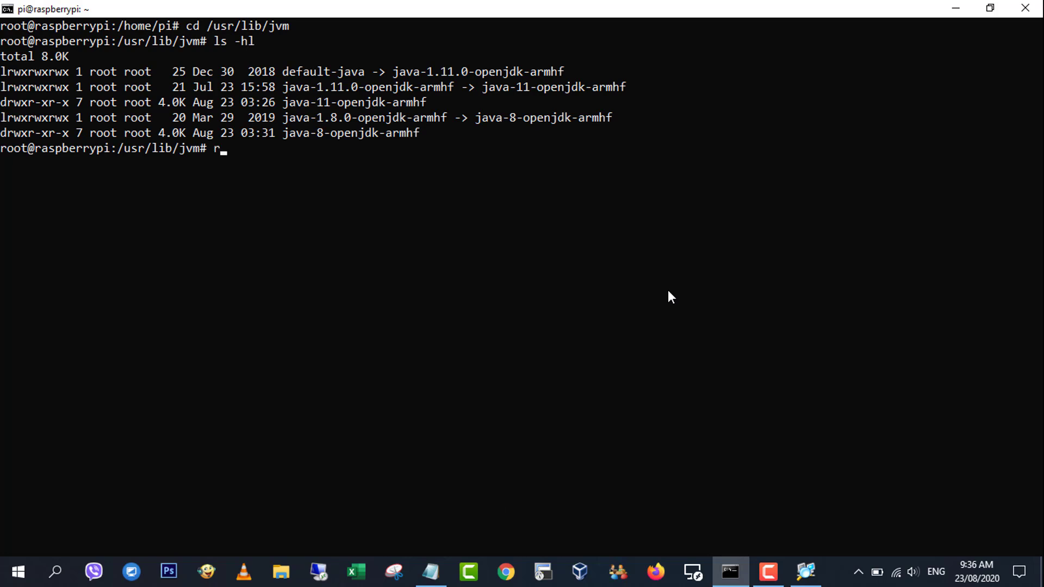
{"action": "type", "text": "m defaul"}
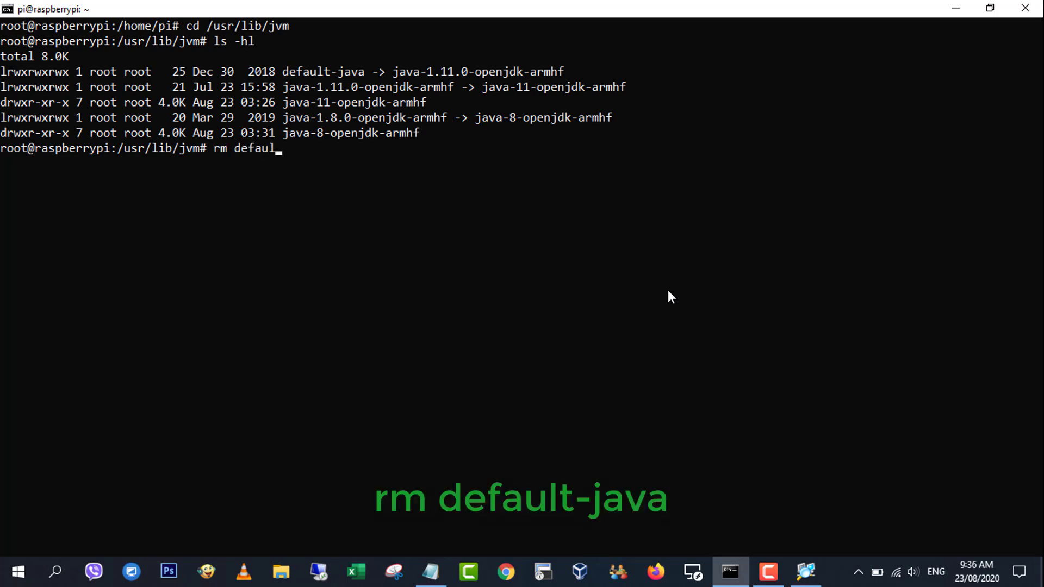
{"action": "type", "text": "t-java"}
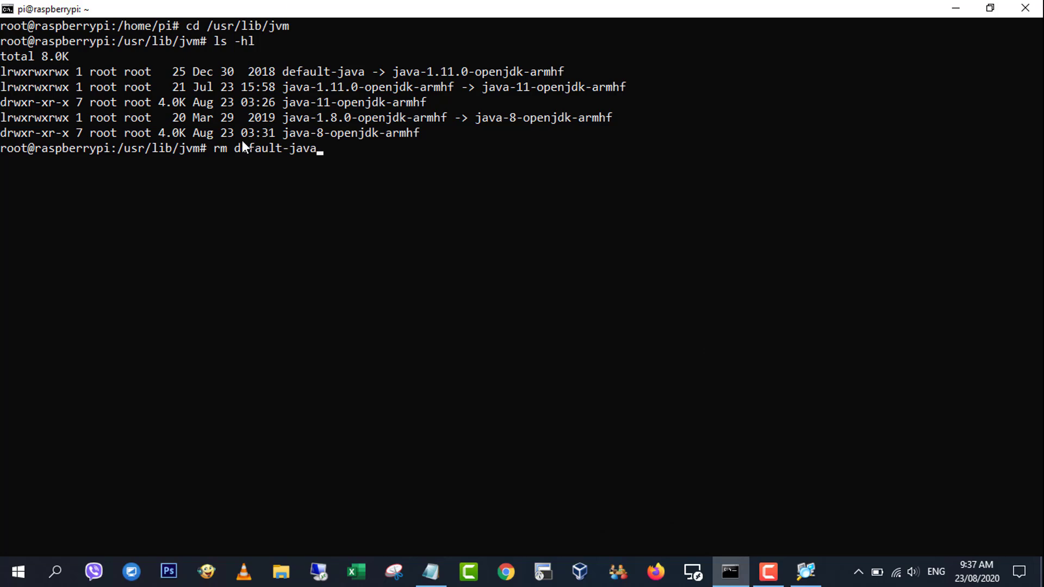
{"action": "key", "text": "Return"}
{"action": "key", "text": "Up"}
{"action": "key", "text": "Up"}
{"action": "key", "text": "Return"}
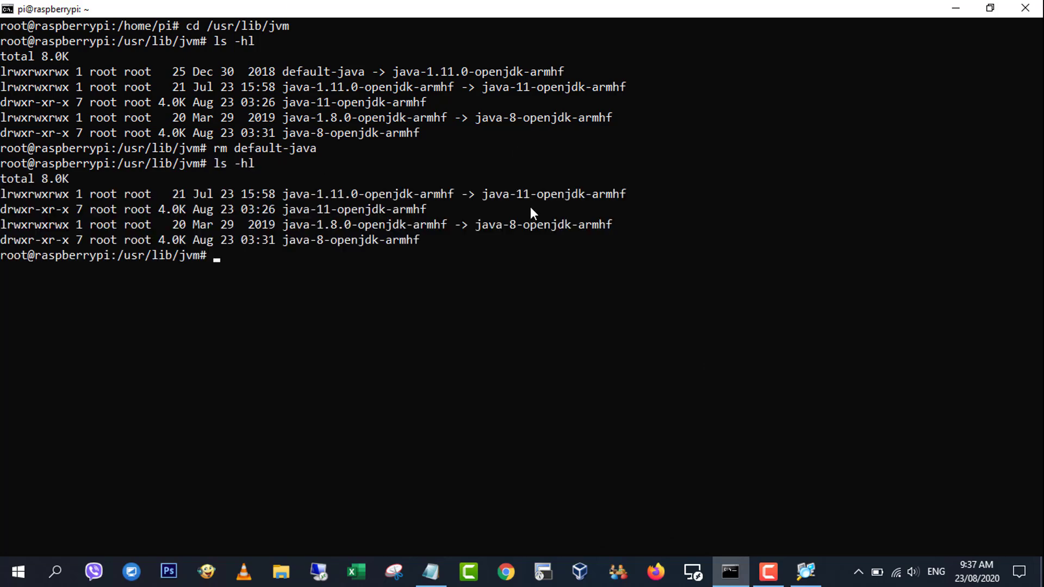
Relink default-java to java-8-openjdk-armhf with ln -s and verify it with ls -hl.
{"action": "left_click", "coordinate": [430, 571]}
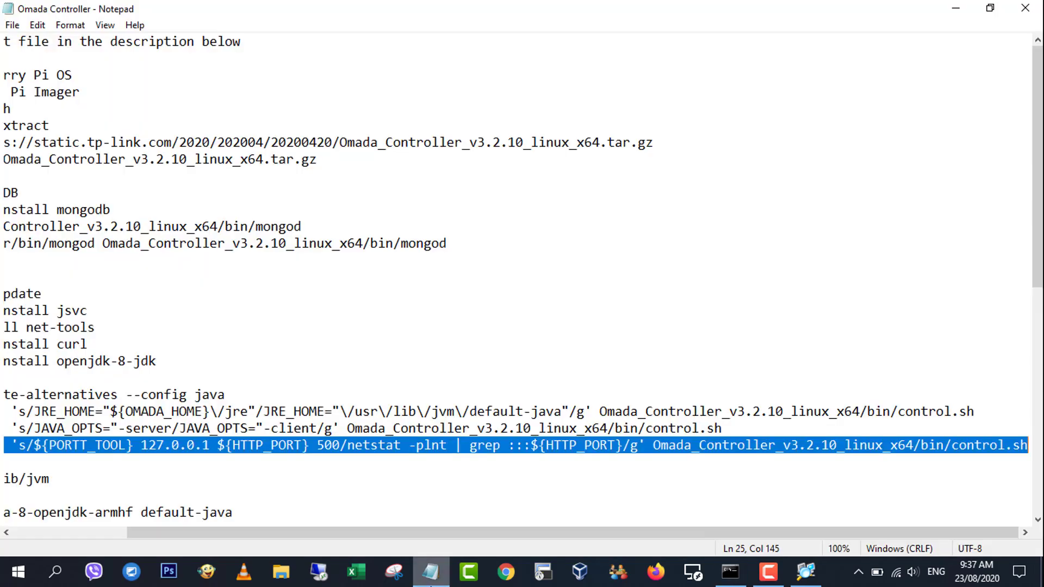
{"action": "left_click_drag", "start_coordinate": [419, 532], "coordinate": [261, 541]}
{"action": "scroll", "coordinate": [217, 381], "scroll_direction": "down", "scroll_amount": 2}
{"action": "left_click_drag", "start_coordinate": [66, 412], "coordinate": [365, 412]}
{"action": "right_click", "coordinate": [346, 415]}
{"action": "left_click", "coordinate": [408, 240]}
{"action": "left_click", "coordinate": [730, 571]}
{"action": "right_click", "coordinate": [483, 325]}
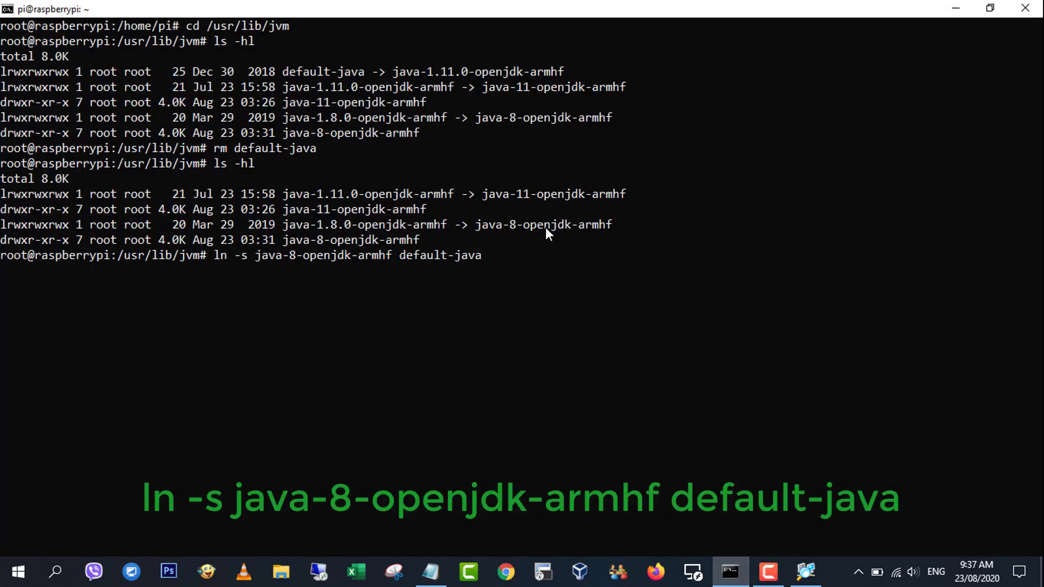
{"action": "key", "text": "Return"}
{"action": "type", "text": "ls -hl"}
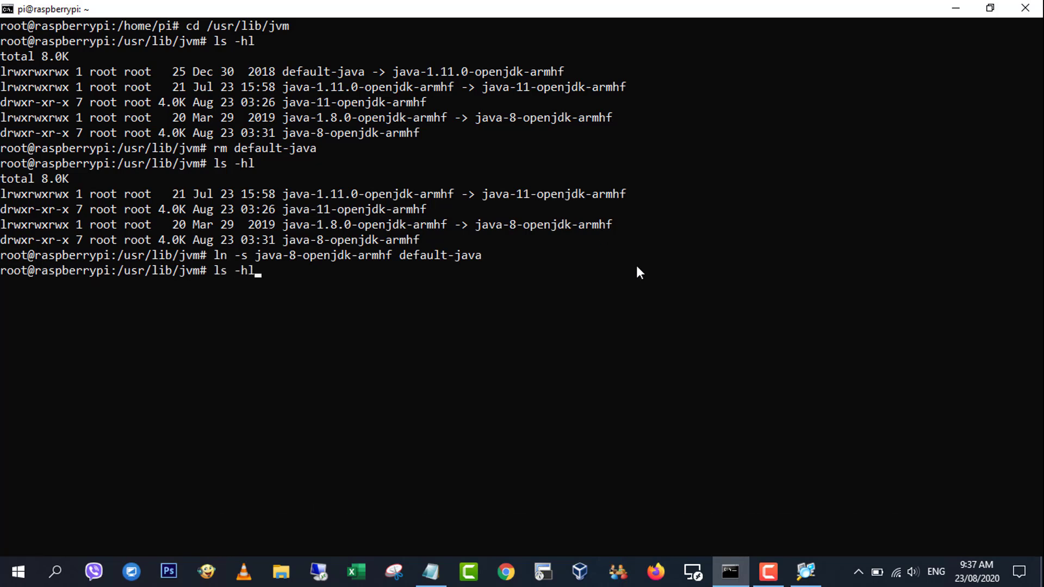
{"action": "key", "text": "Return"}
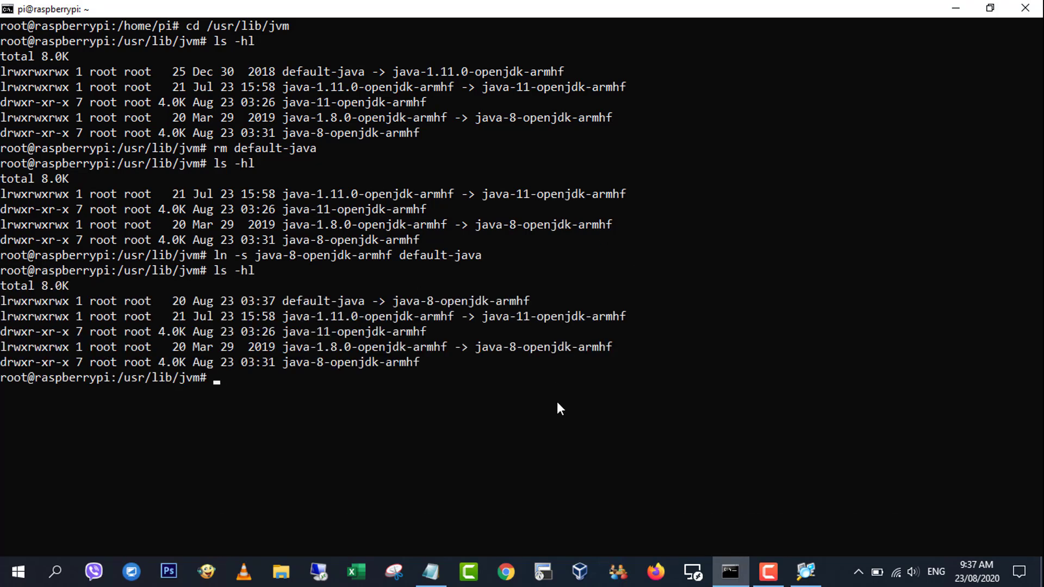
Exit and re-enter the root shell with su, listing the home folder contents.
{"action": "type", "text": "clear"}
{"action": "key", "text": "Return"}
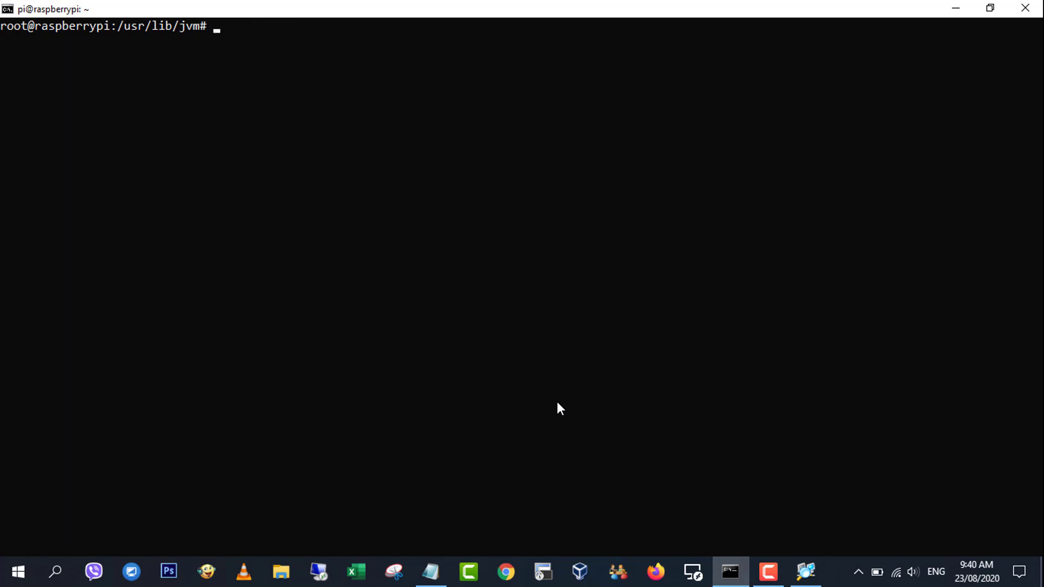
{"action": "type", "text": "cd ~"}
{"action": "key", "text": "Return"}
{"action": "type", "text": "c"}
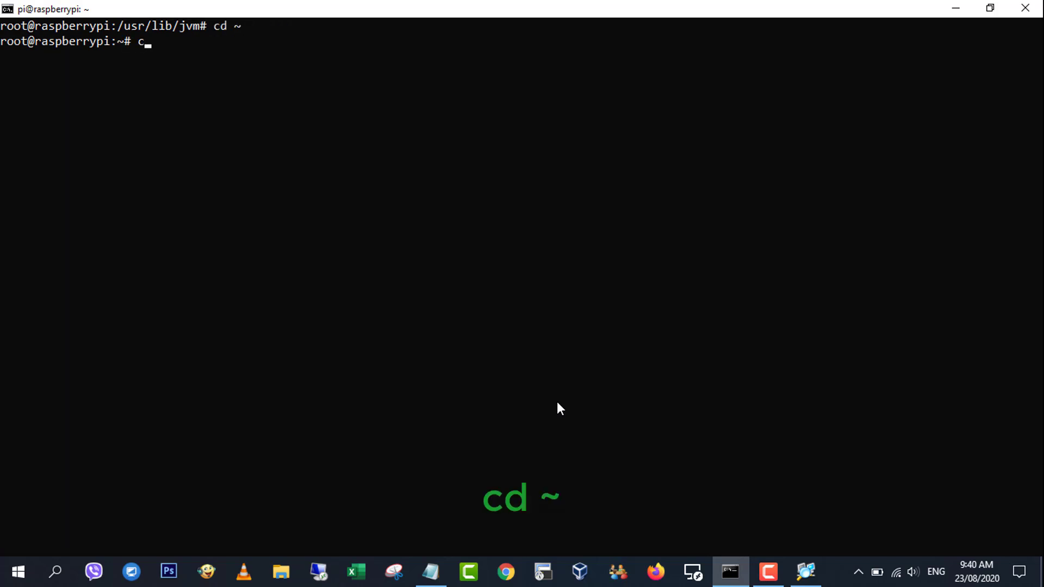
{"action": "key", "text": "BackSpace"}
{"action": "type", "text": "l"}
{"action": "type", "text": "s"}
{"action": "key", "text": "Return"}
{"action": "type", "text": "exit"}
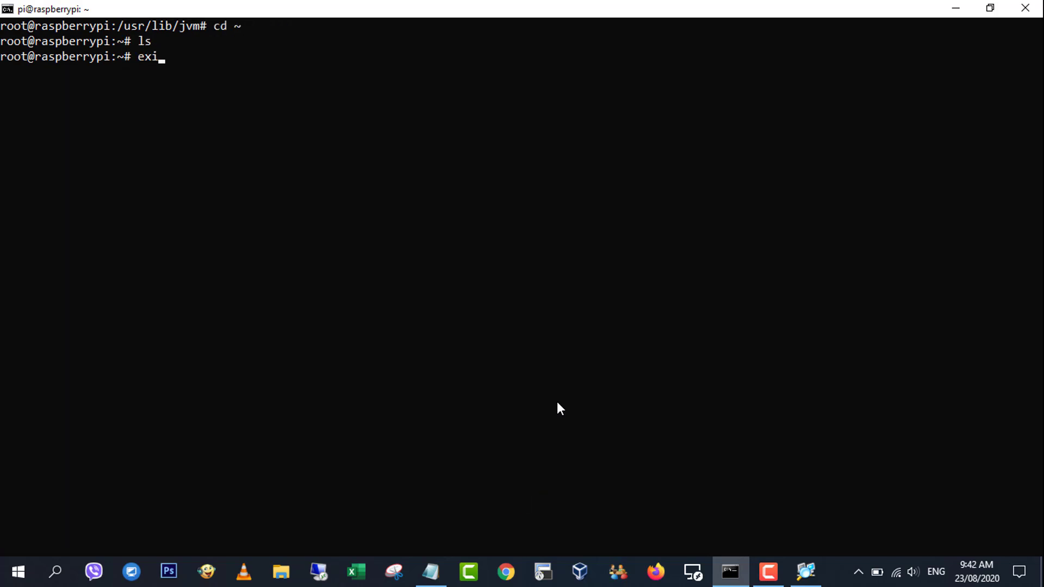
{"action": "key", "text": "Return"}
{"action": "type", "text": "su"}
{"action": "key", "text": "Return"}
{"action": "key", "text": "Return"}
{"action": "type", "text": "ls"}
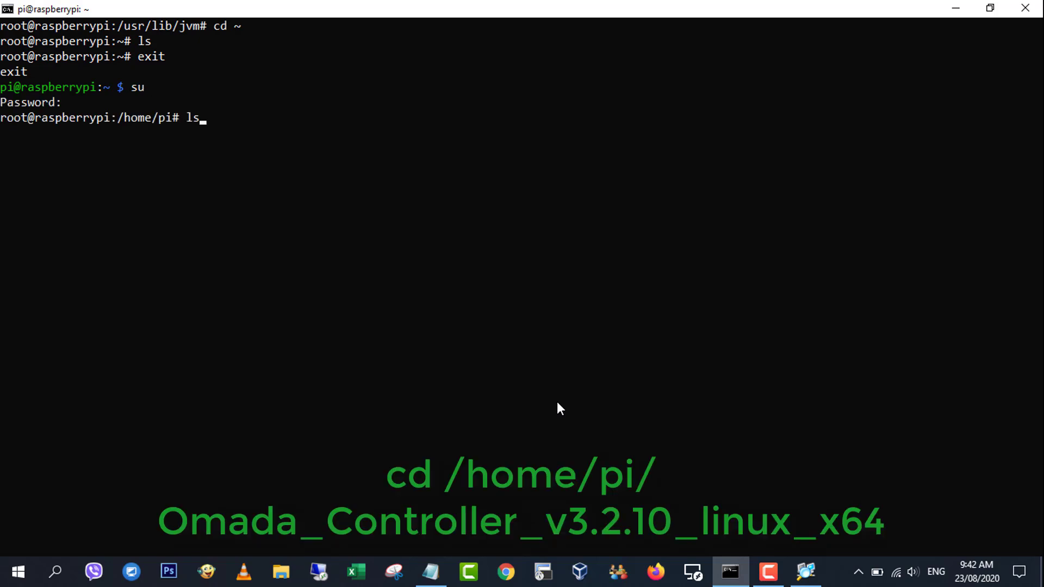
{"action": "key", "text": "Return"}
{"action": "type", "text": "clear"}
{"action": "key", "text": "Return"}
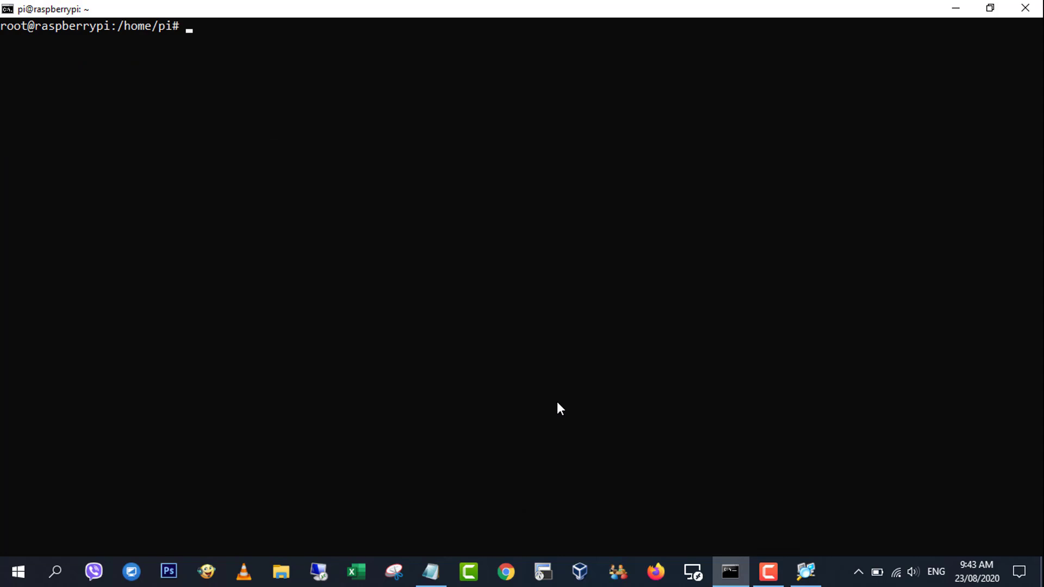
Change into the Omada_Controller_v3.2.10_linux_x64 folder and list its files.
{"action": "left_click", "coordinate": [430, 571]}
{"action": "left_click_drag", "start_coordinate": [66, 446], "coordinate": [348, 446]}
{"action": "right_click", "coordinate": [328, 444]}
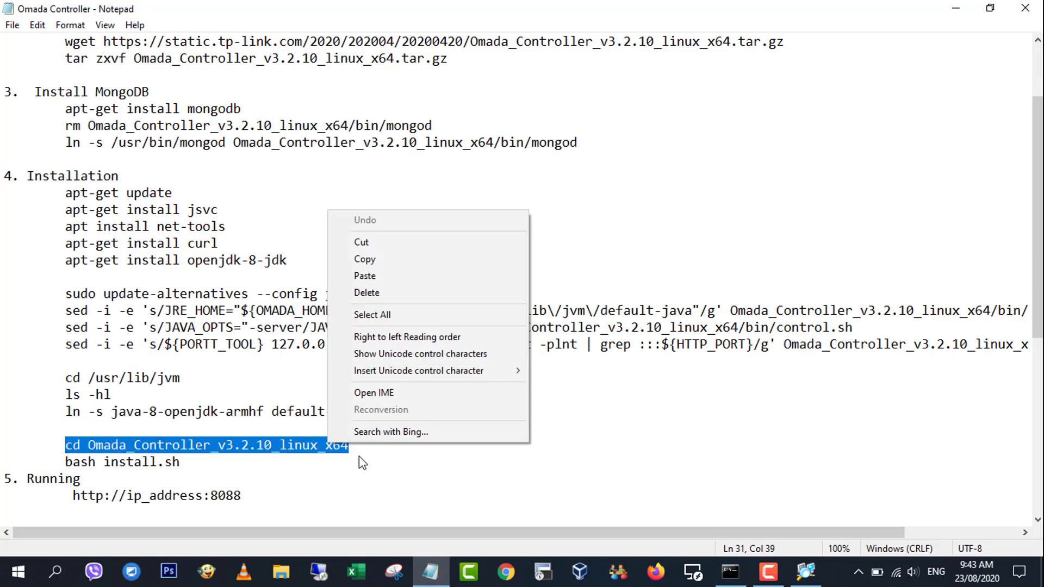
{"action": "left_click", "coordinate": [365, 259]}
{"action": "key", "text": "alt+Tab"}
{"action": "right_click", "coordinate": [381, 158]}
{"action": "key", "text": "Return"}
{"action": "type", "text": "ls"}
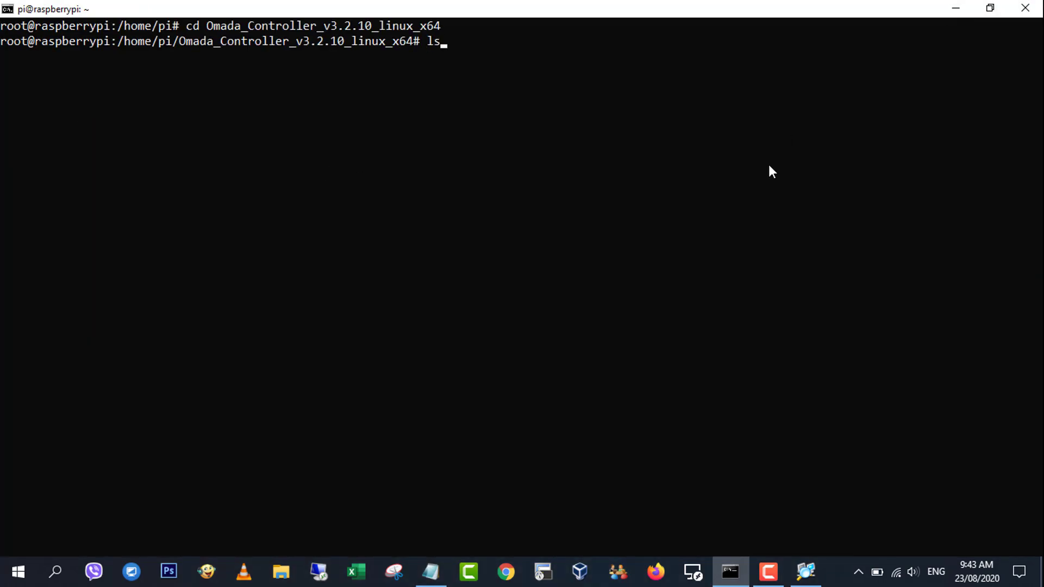
{"action": "key", "text": "Return"}
Run bash install.sh, answering y to install into /opt/tplink/EAPController on port 8088.
{"action": "type", "text": "bash install.sh"}
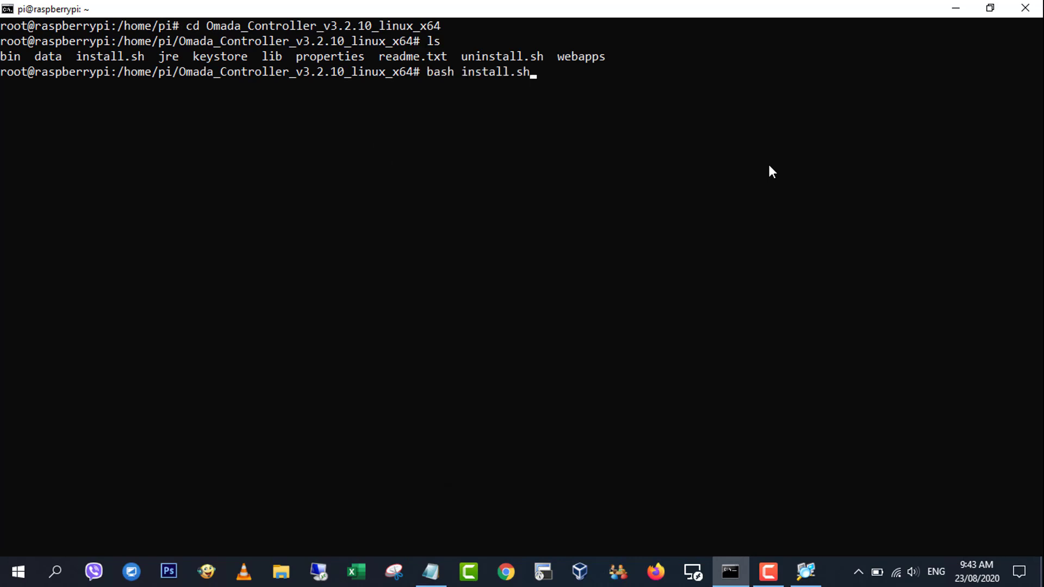
{"action": "key", "text": "Return"}
{"action": "type", "text": "y"}
{"action": "key", "text": "Return"}
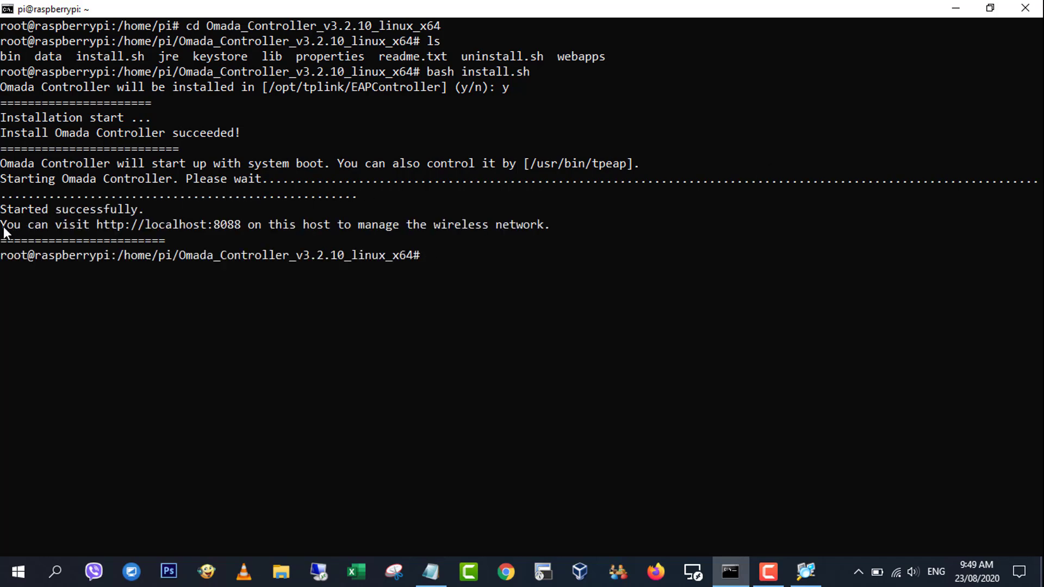
{"action": "left_click_drag", "start_coordinate": [4, 232], "coordinate": [244, 240]}
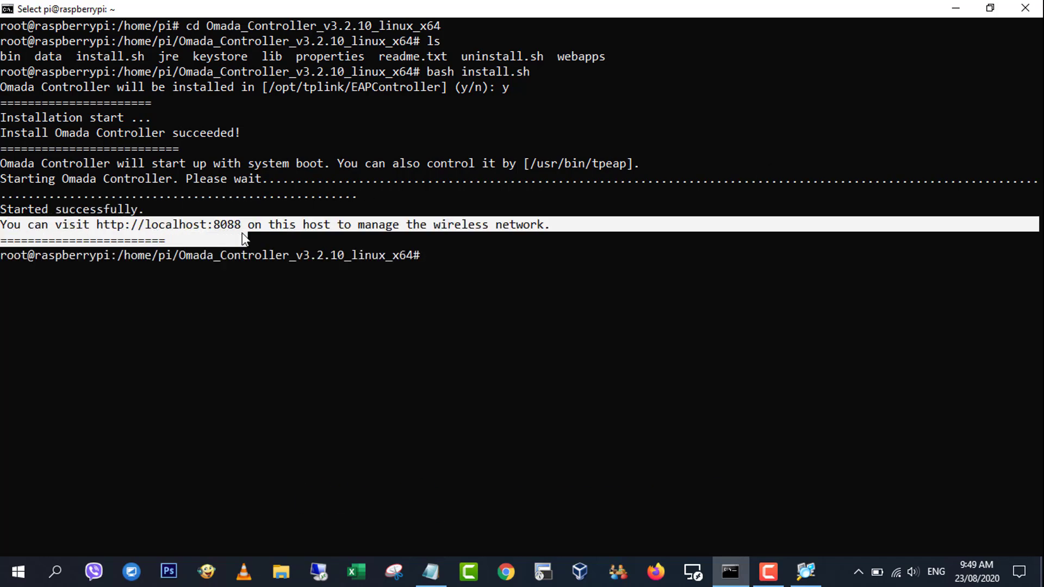
{"action": "left_click_drag", "start_coordinate": [96, 224], "coordinate": [241, 226]}
Load 10.11.32.119:8088 in Chrome past the certificate warning and enter username admin.
{"action": "left_click", "coordinate": [955, 8]}
{"action": "left_click", "coordinate": [506, 571]}
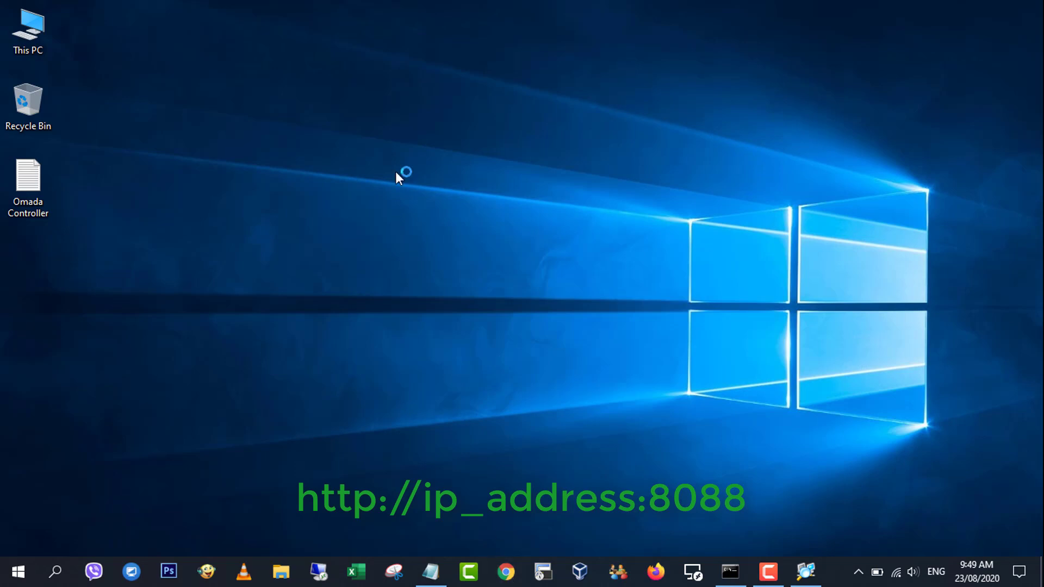
{"action": "type", "text": "10"}
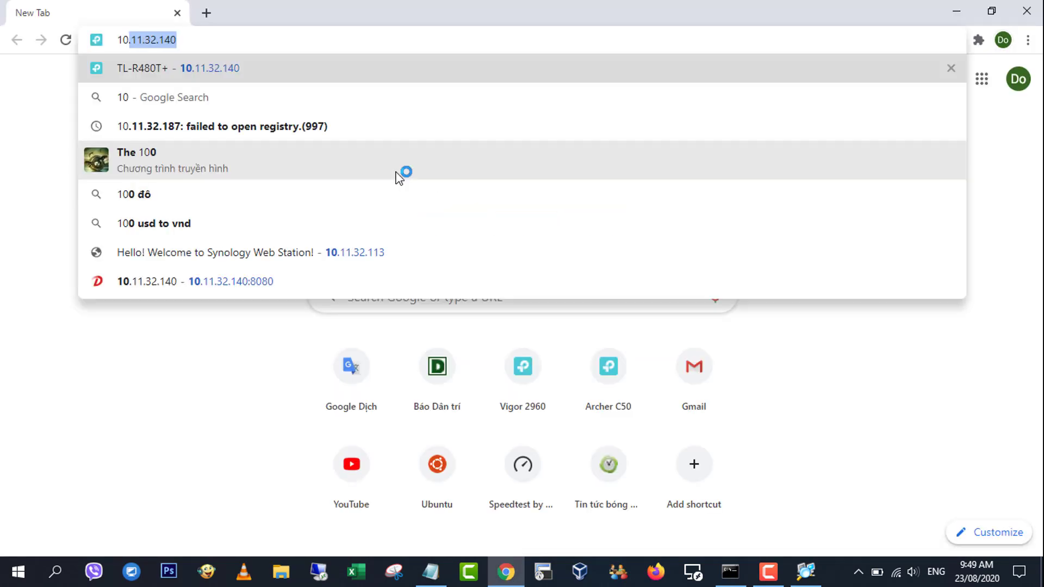
{"action": "type", "text": ".11.32.119:8088"}
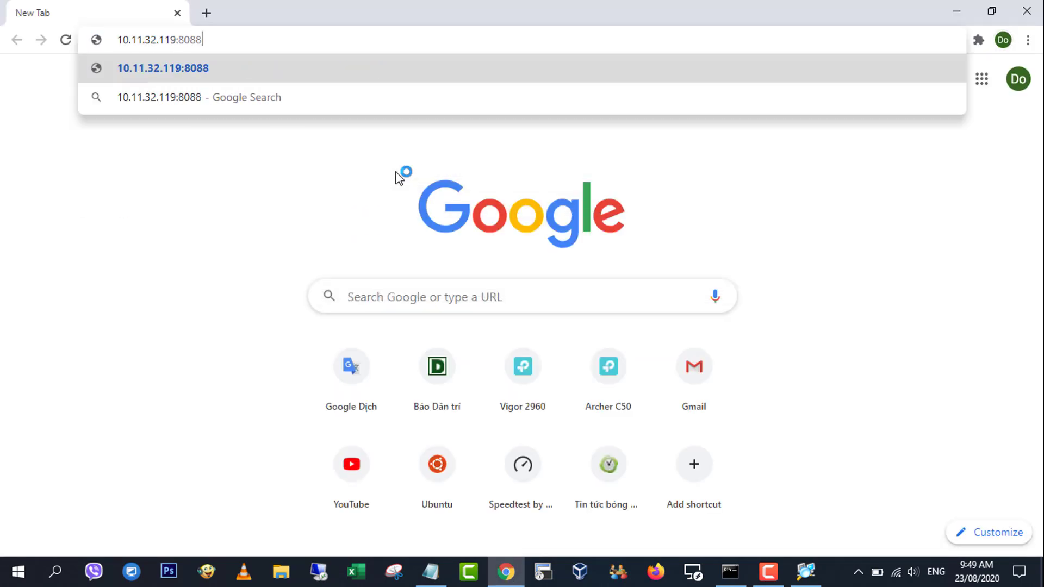
{"action": "key", "text": "Return"}
{"action": "left_click", "coordinate": [328, 424]}
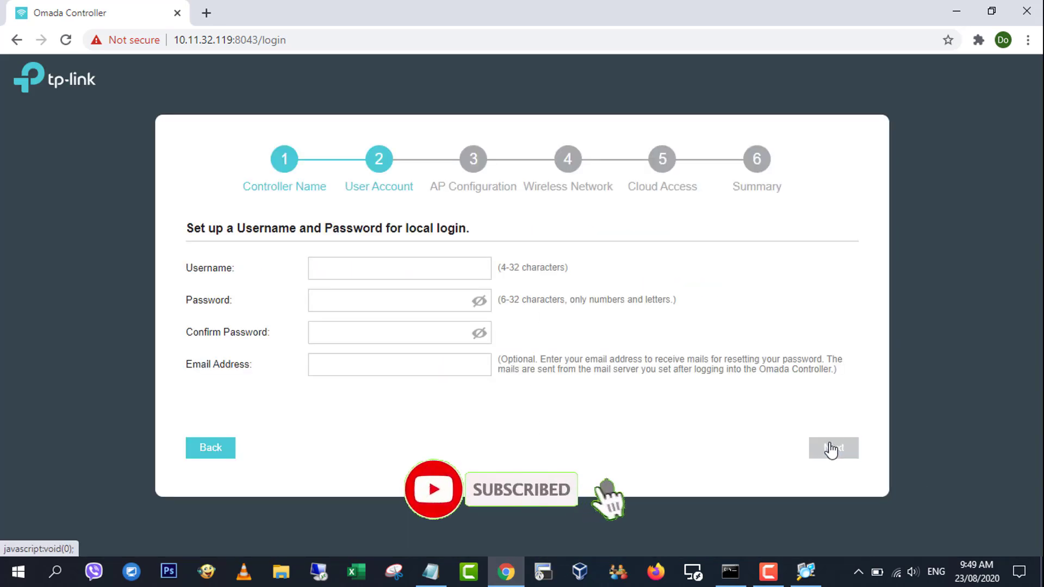
{"action": "type", "text": "admin"}
{"action": "key", "text": "Tab"}
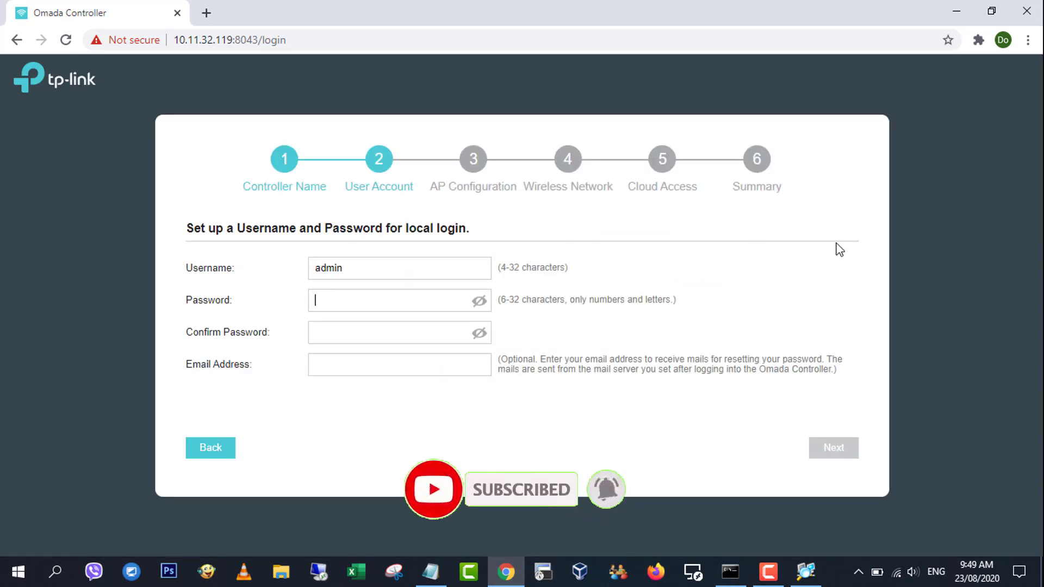